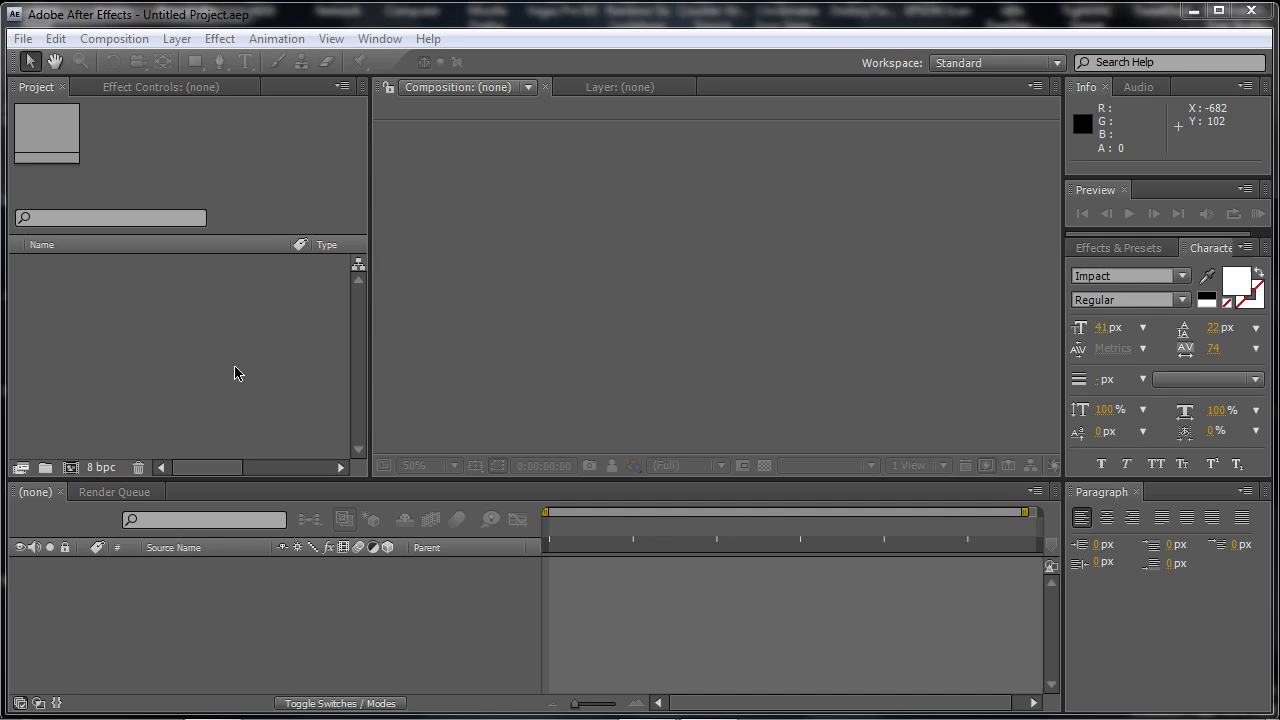
Go through File > New toward the New Composition command
left_click(86, 158)
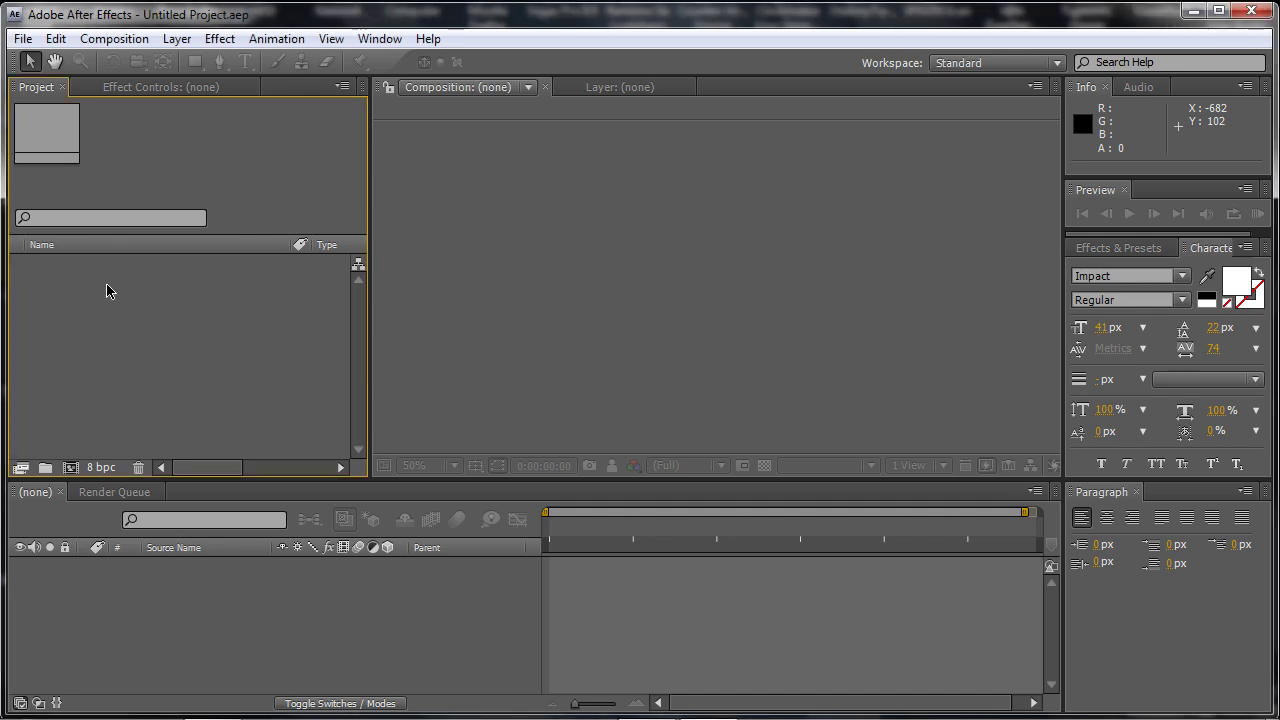
left_click(22, 40)
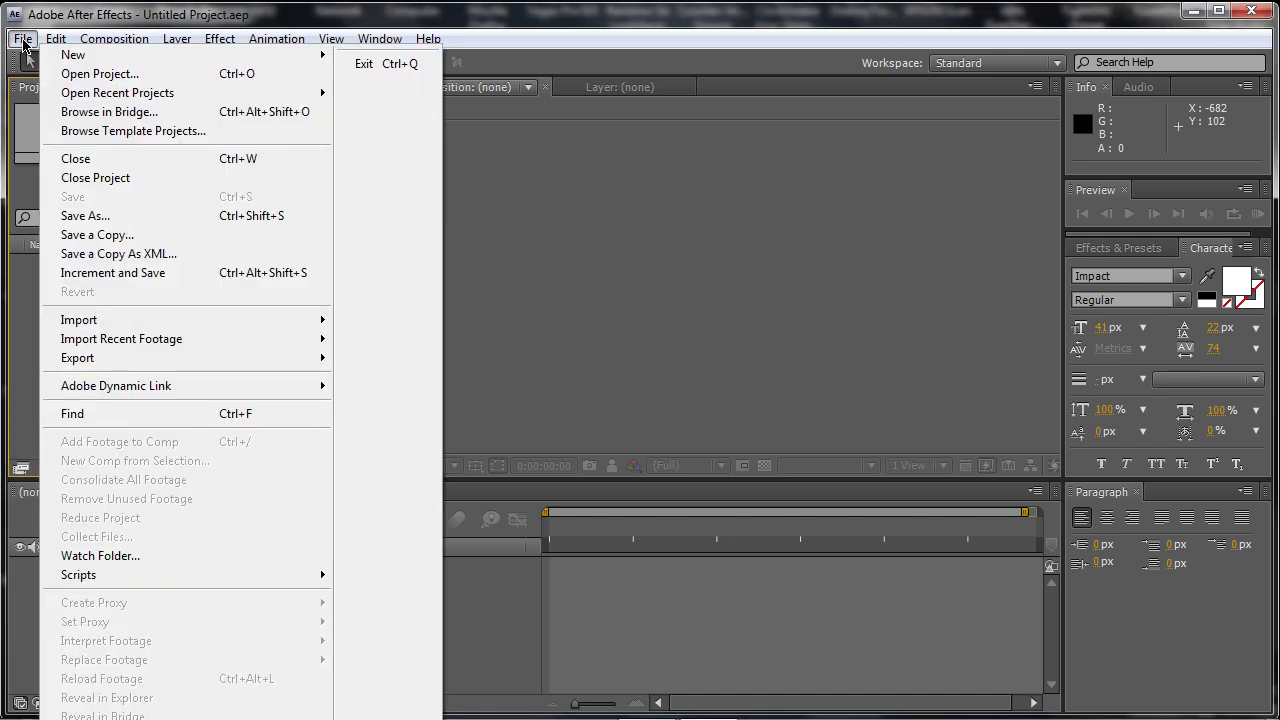
mouse_move(300, 56)
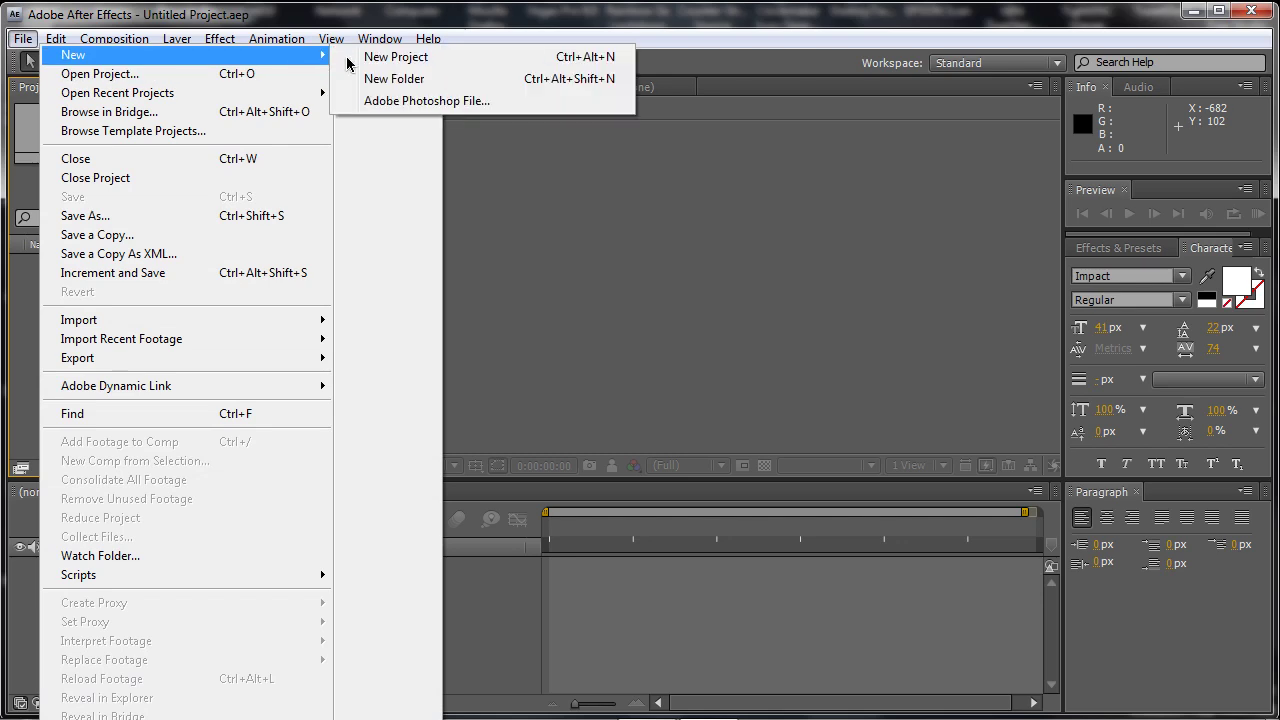
mouse_move(100, 40)
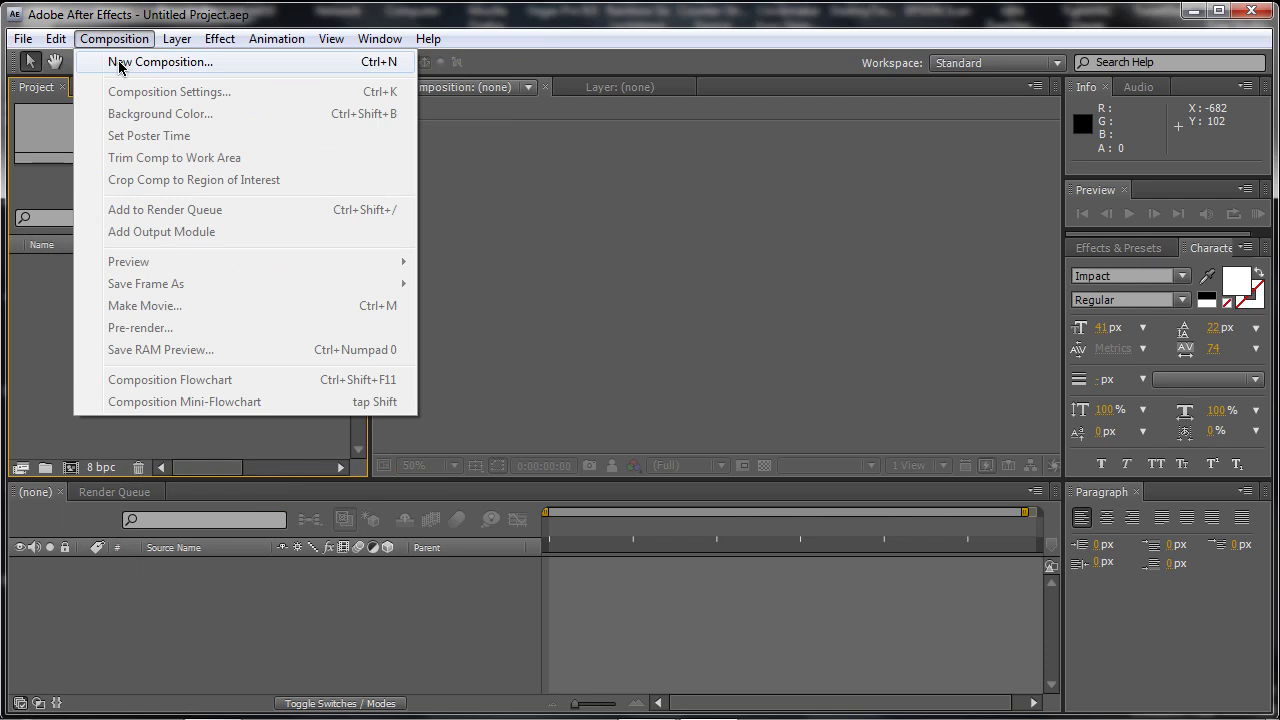
Name the composition Wiggly and apply the NTSC DV preset with Square Pixels, checking the Advanced tab
left_click(126, 64)
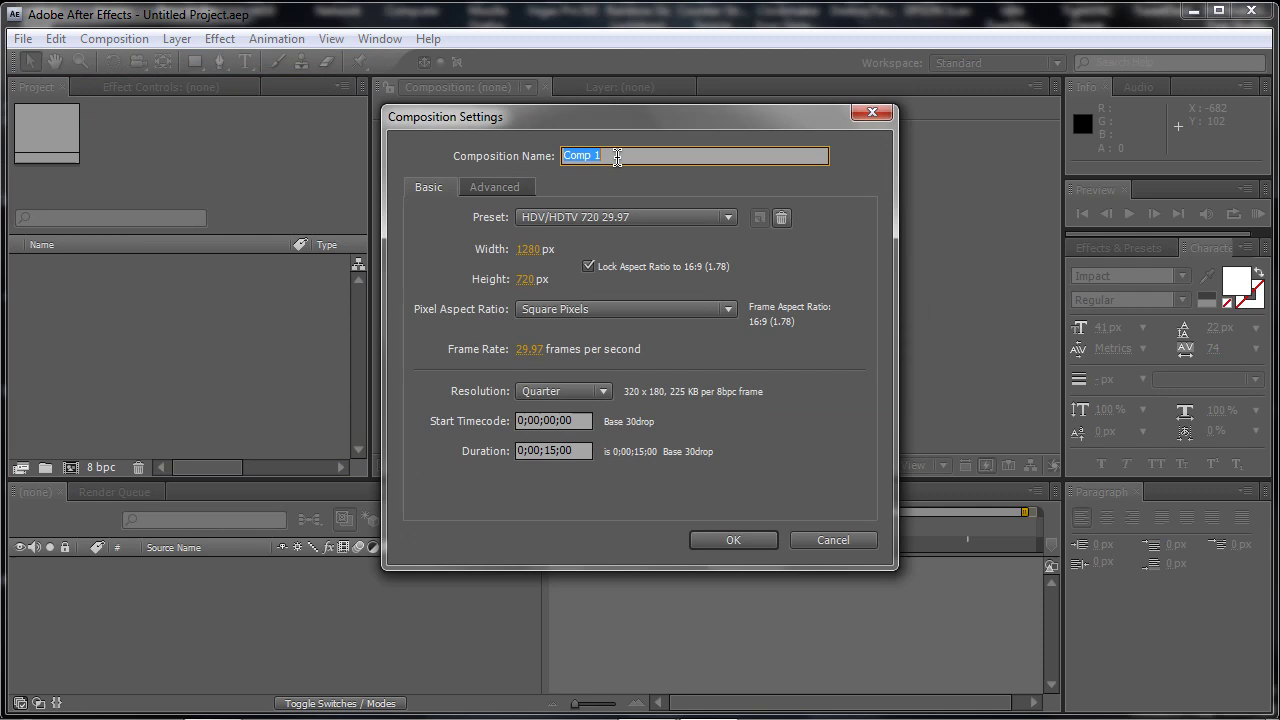
type("Wiggly")
left_click(631, 216)
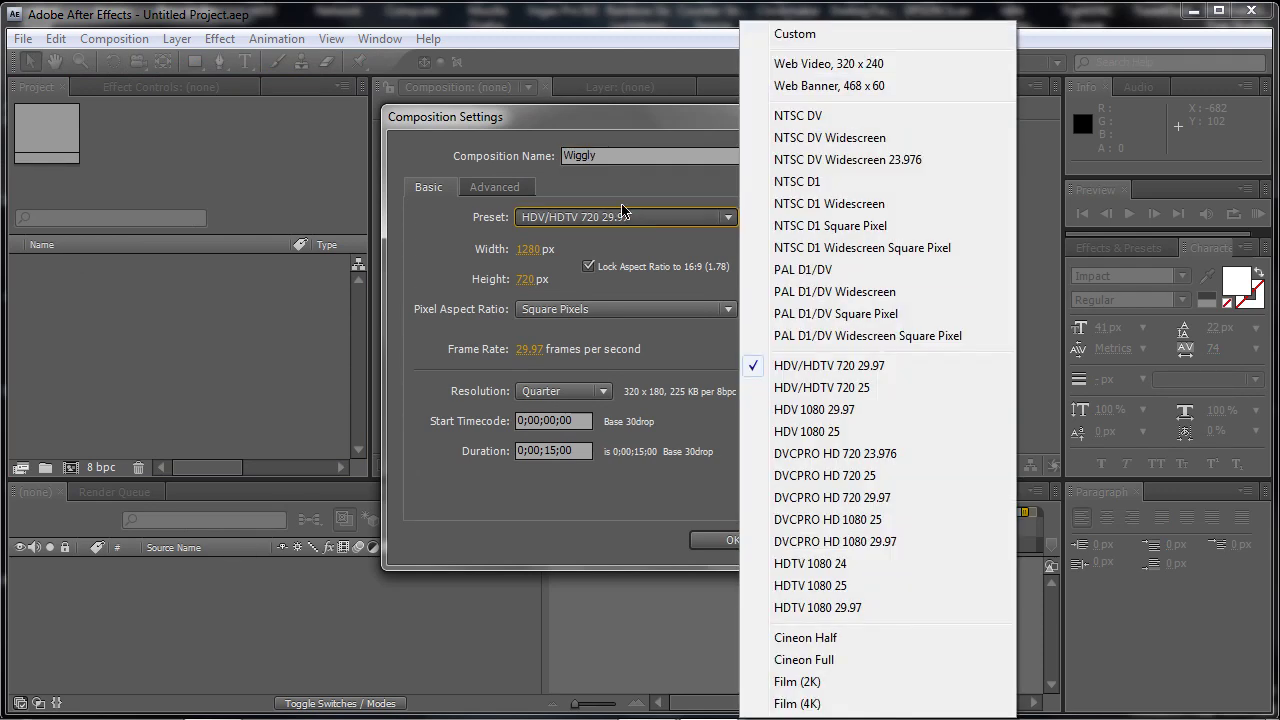
left_click(822, 117)
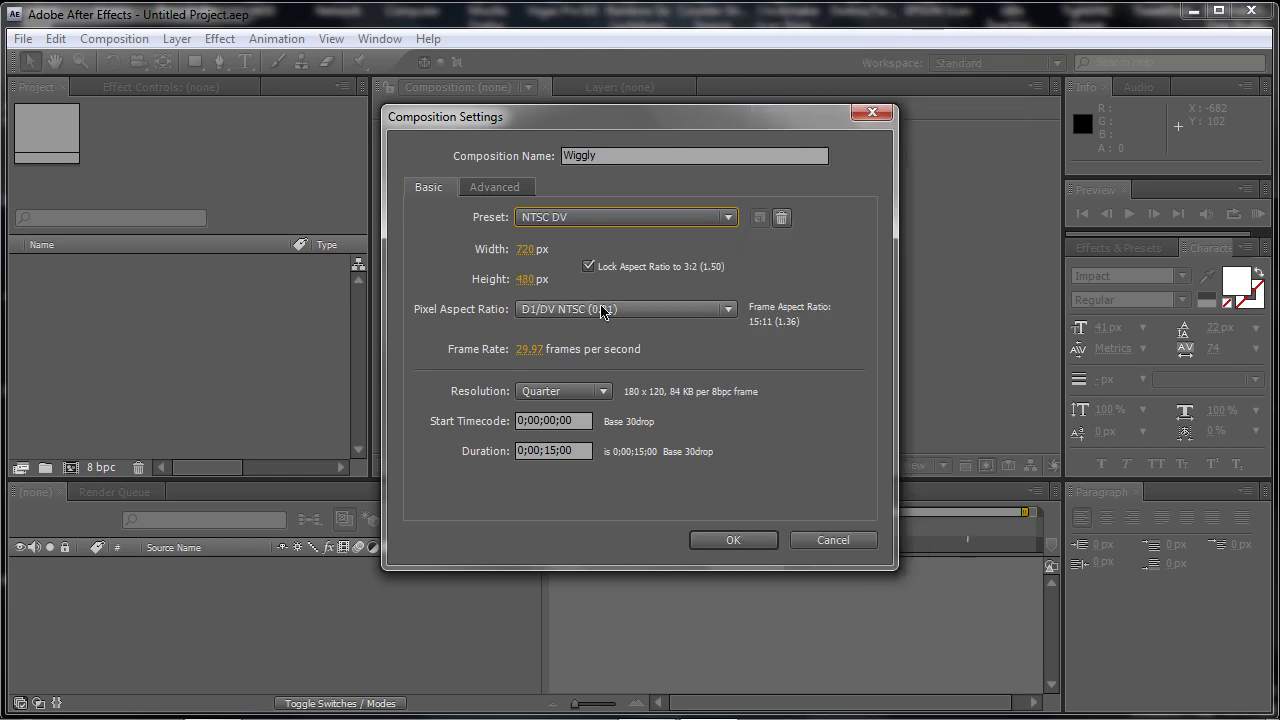
left_click(638, 312)
left_click(590, 333)
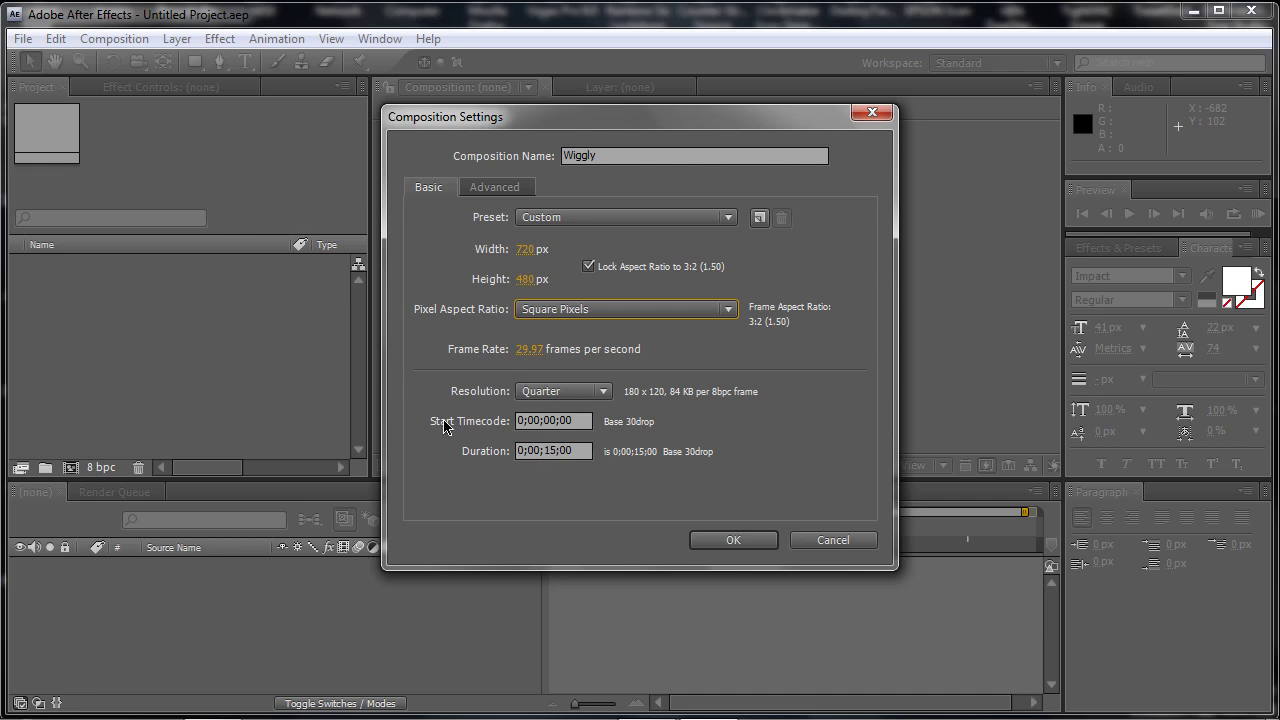
left_click(513, 189)
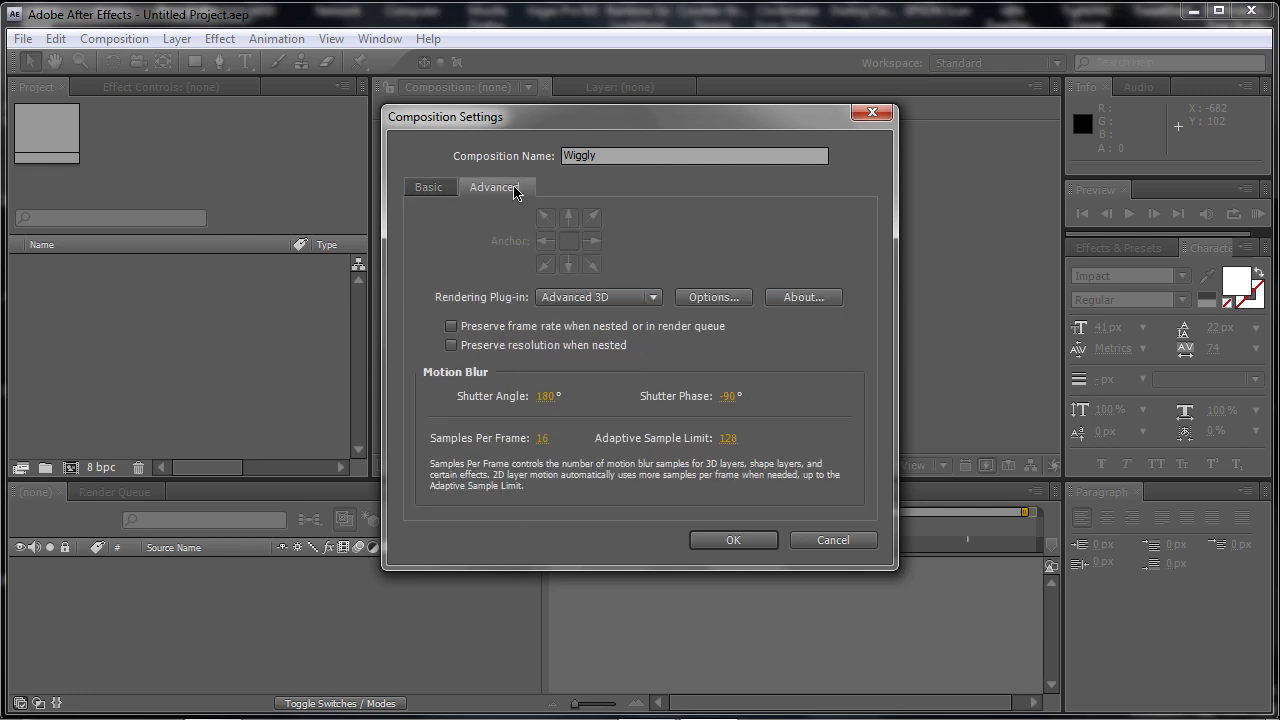
left_click(428, 189)
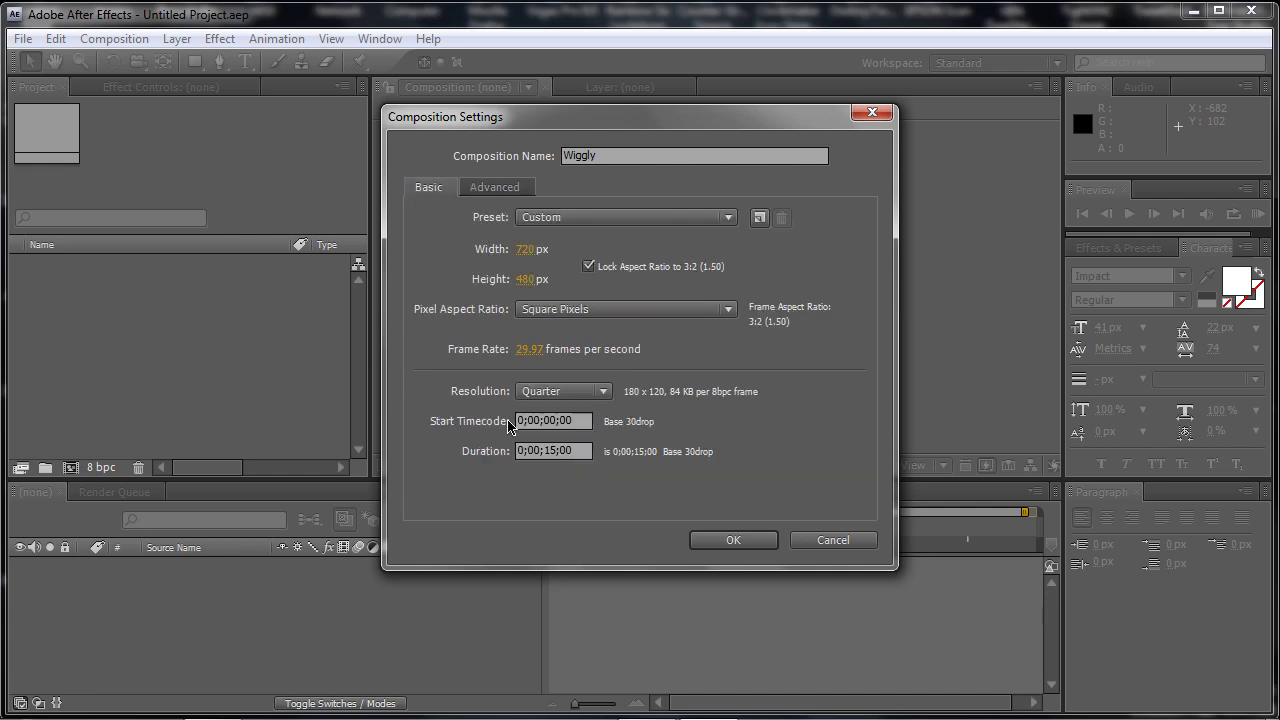
Create the Wiggly composition and set the viewer magnification to Fit up to 100%
left_click(766, 542)
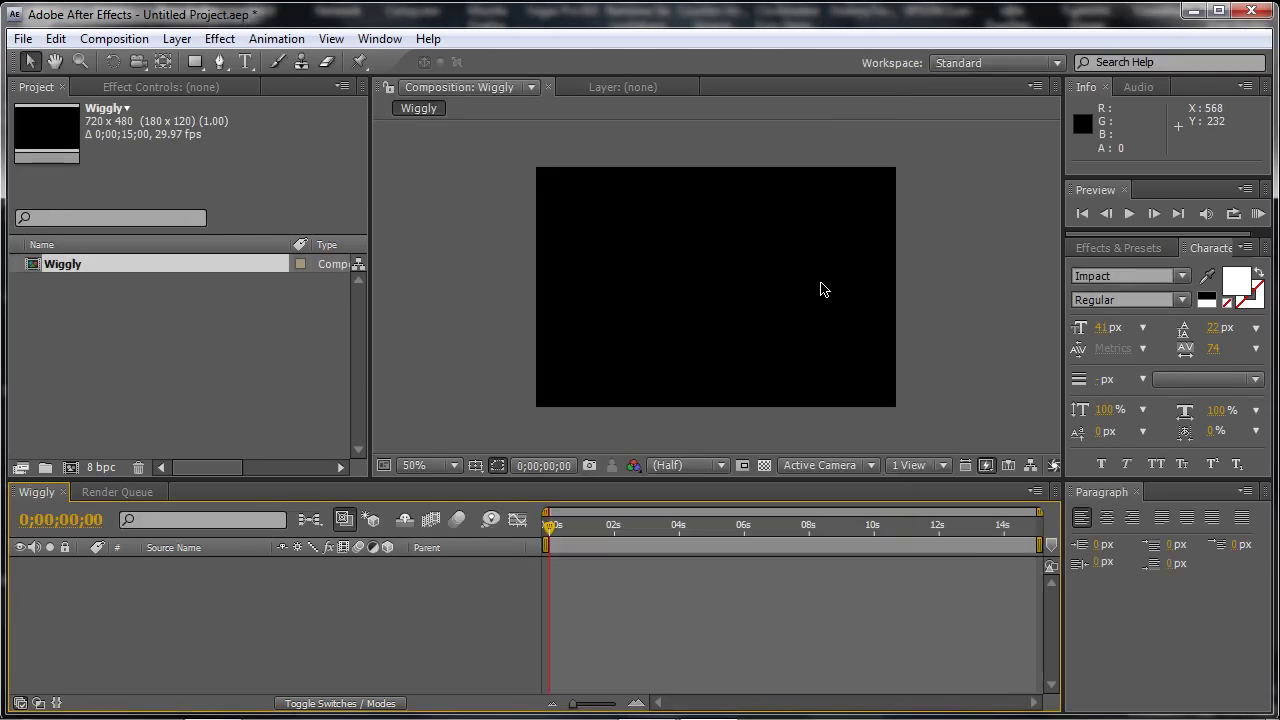
left_click(456, 468)
left_click(458, 468)
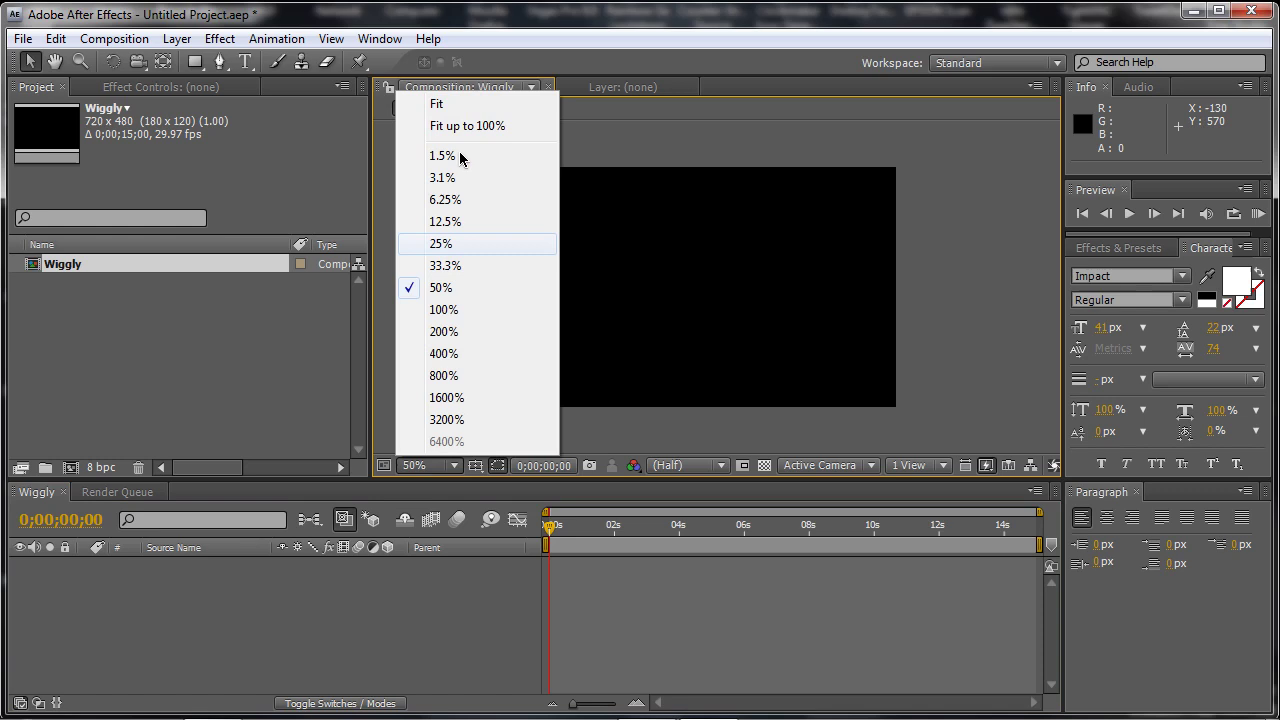
left_click(462, 128)
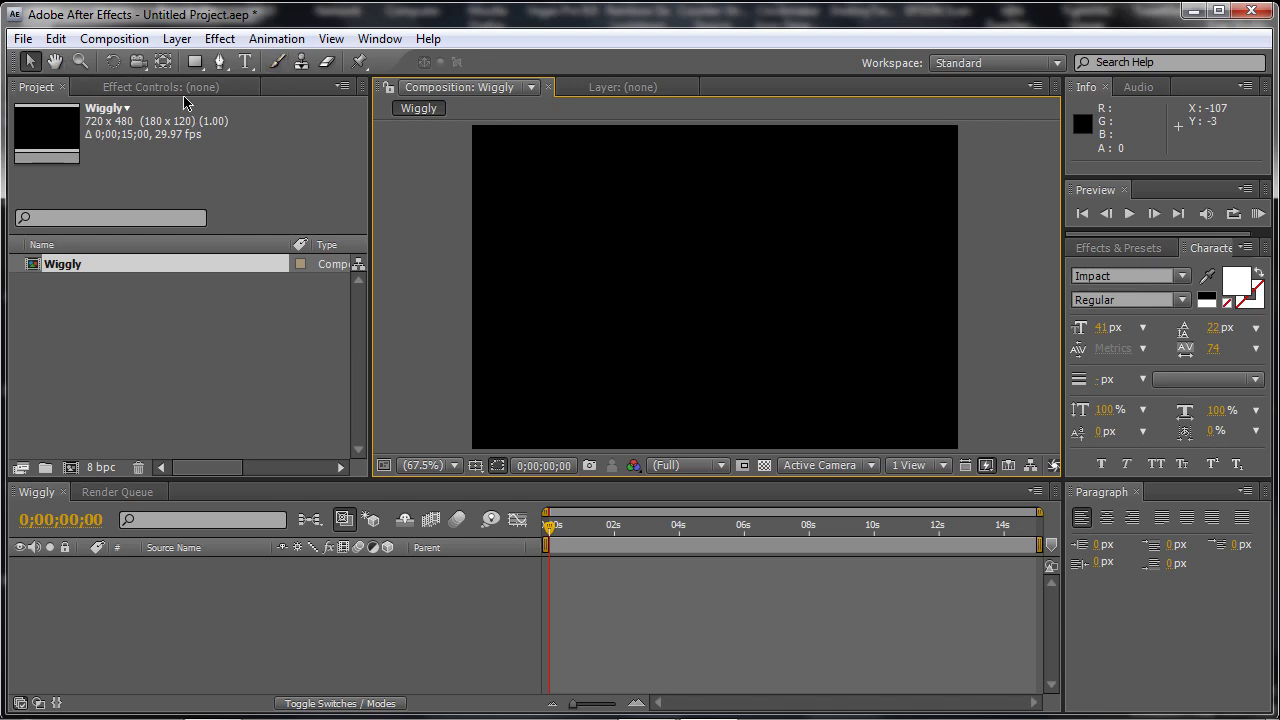
Add a comp-size solid named BG in dark blue-grey 364246 via Layer > New > Solid
left_click(177, 39)
mouse_move(286, 49)
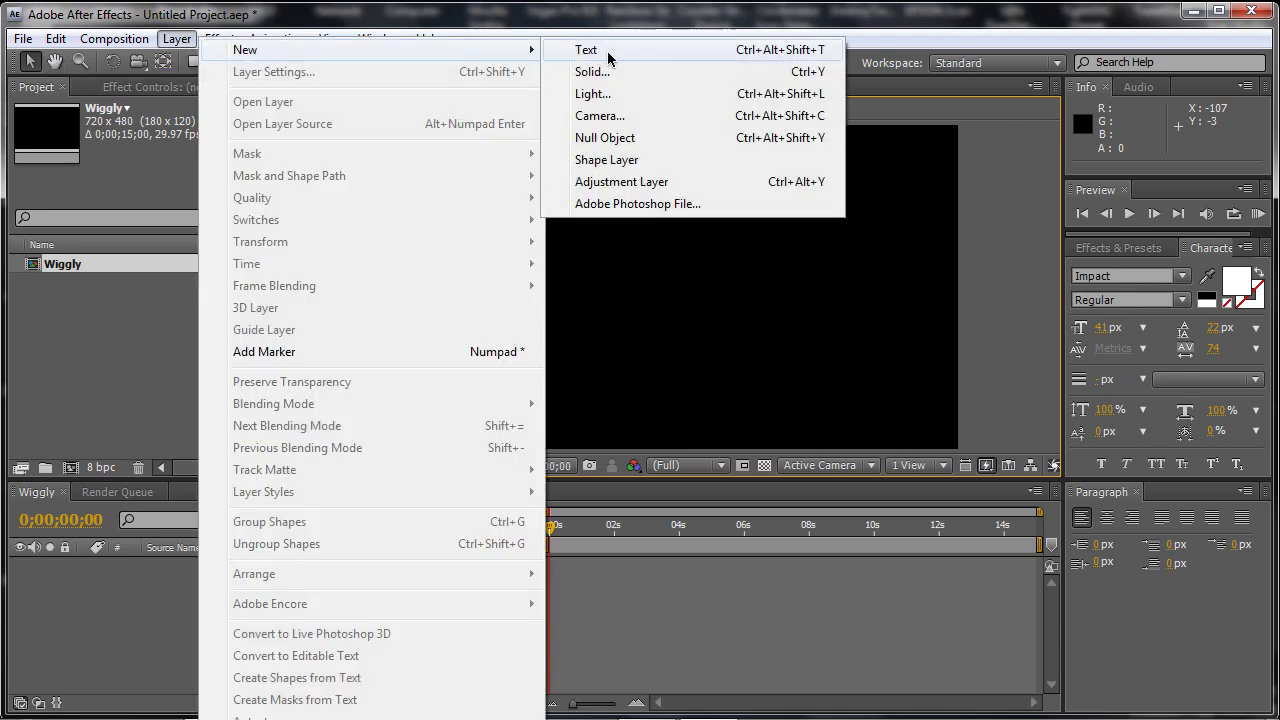
left_click(637, 72)
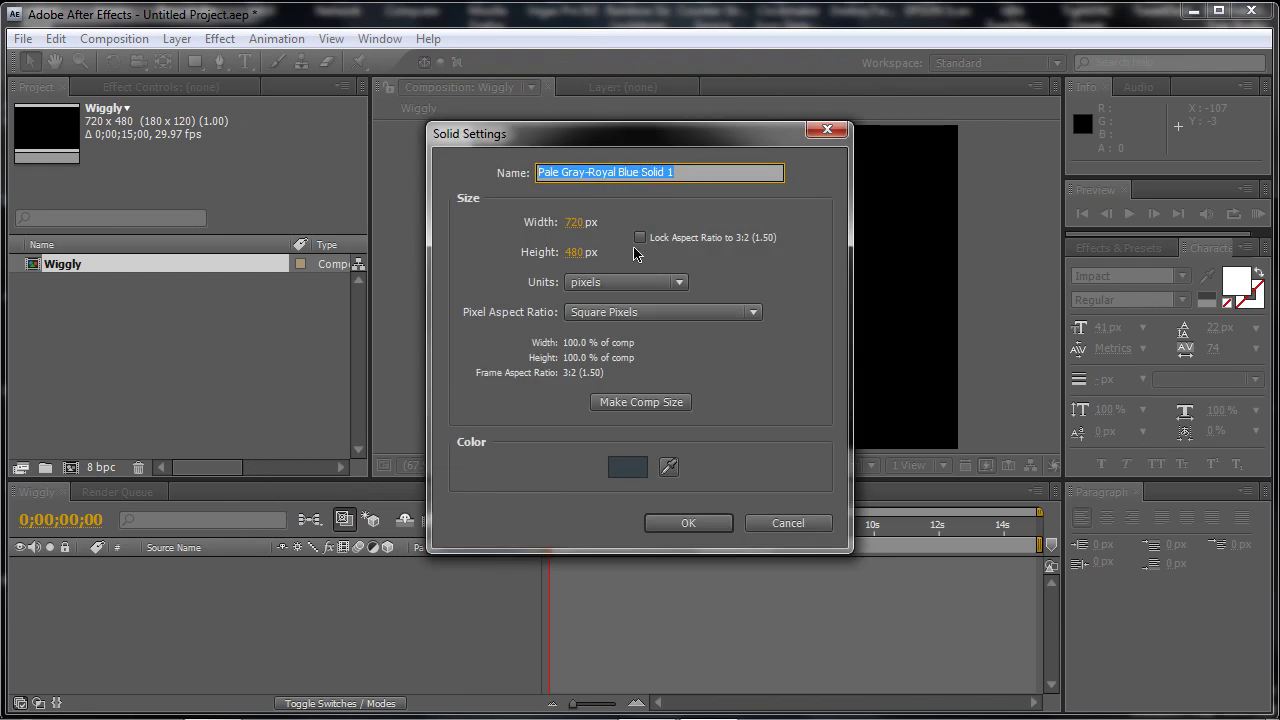
left_click(624, 475)
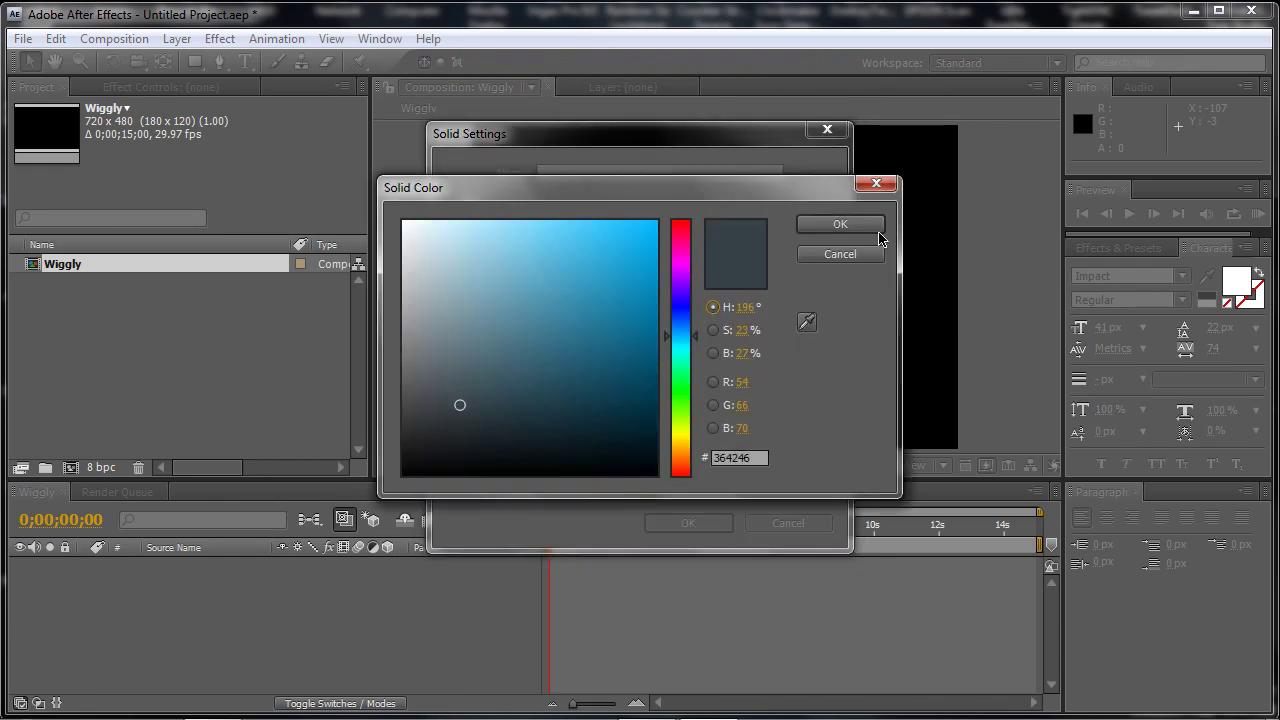
left_click(840, 223)
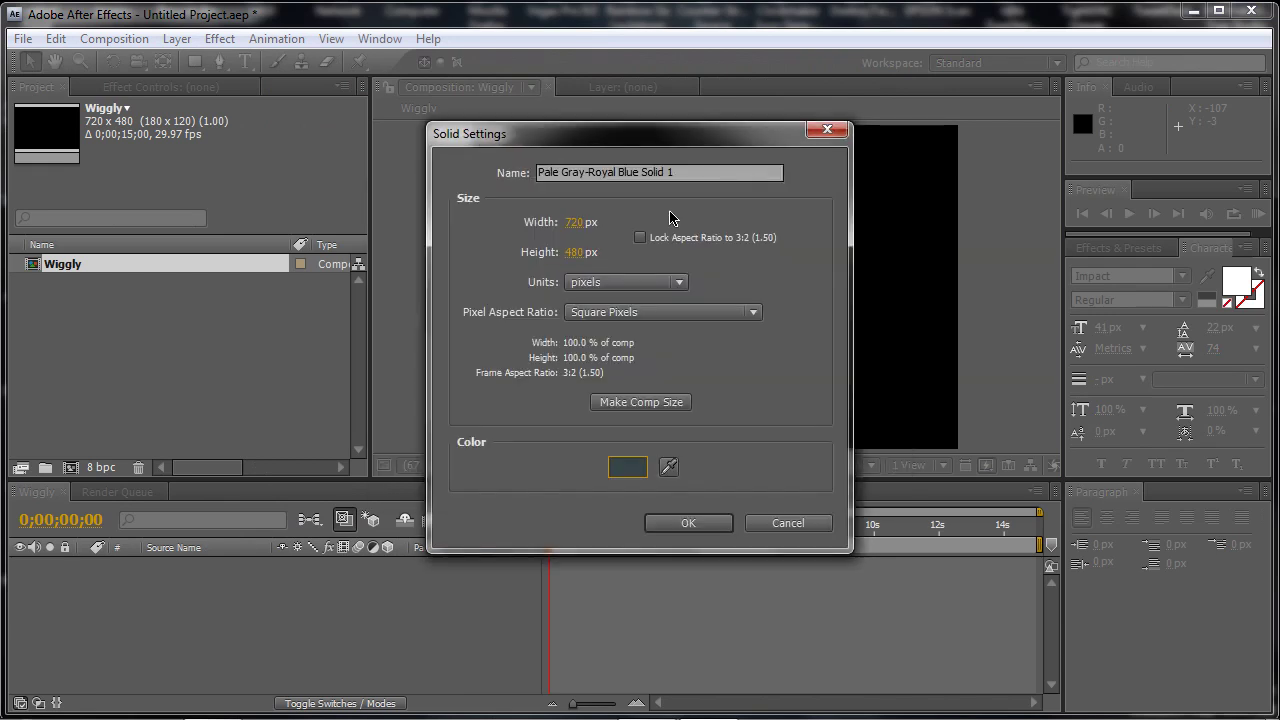
left_click(548, 174)
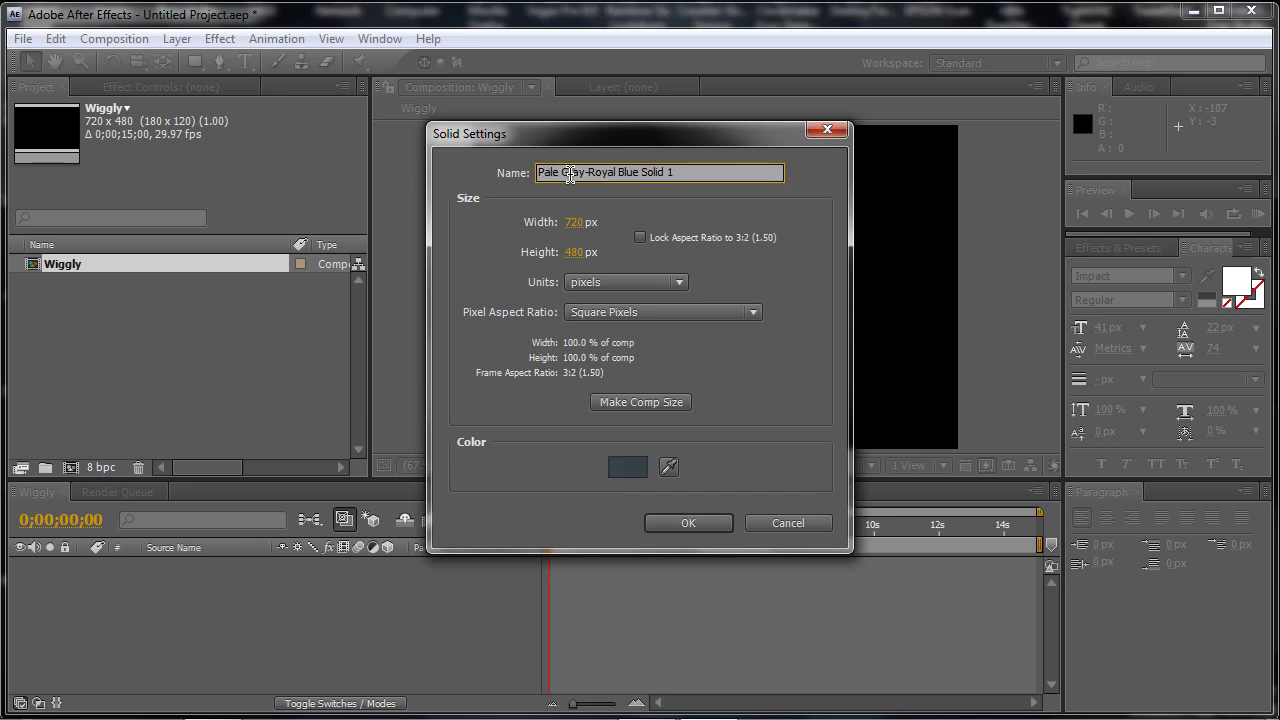
left_click(706, 175)
left_click_drag(706, 175, 543, 172)
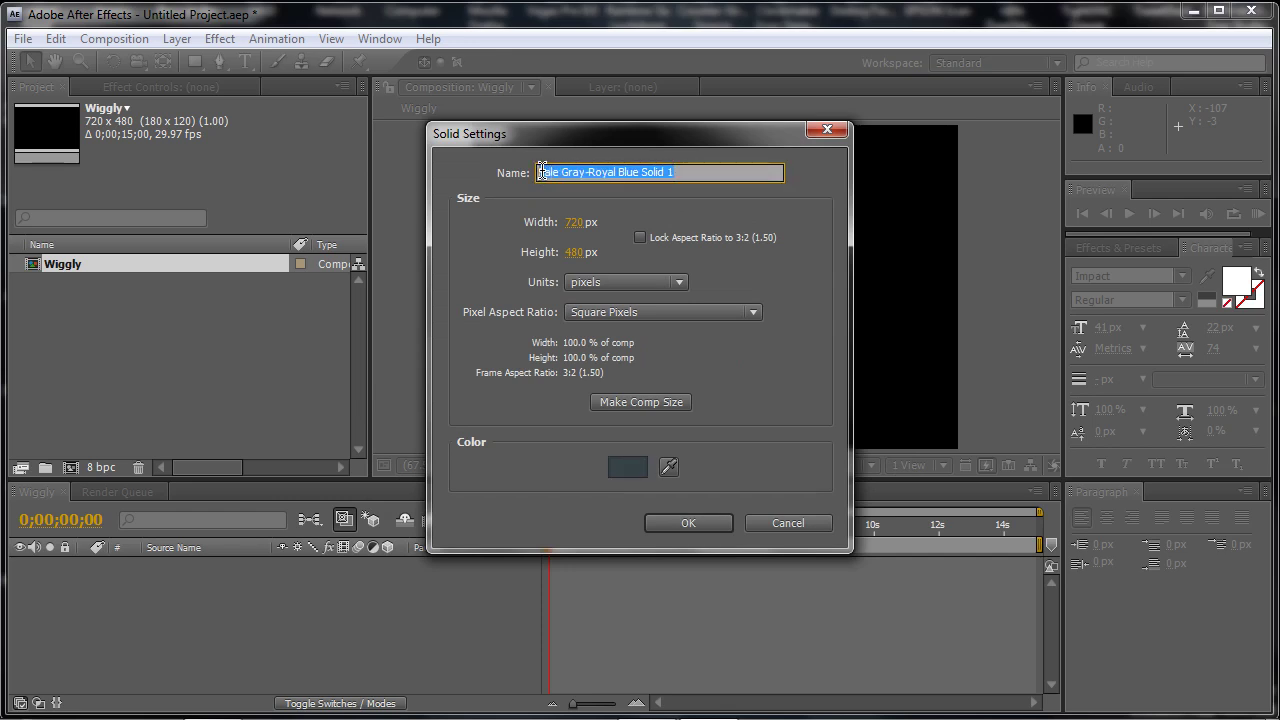
type("BG")
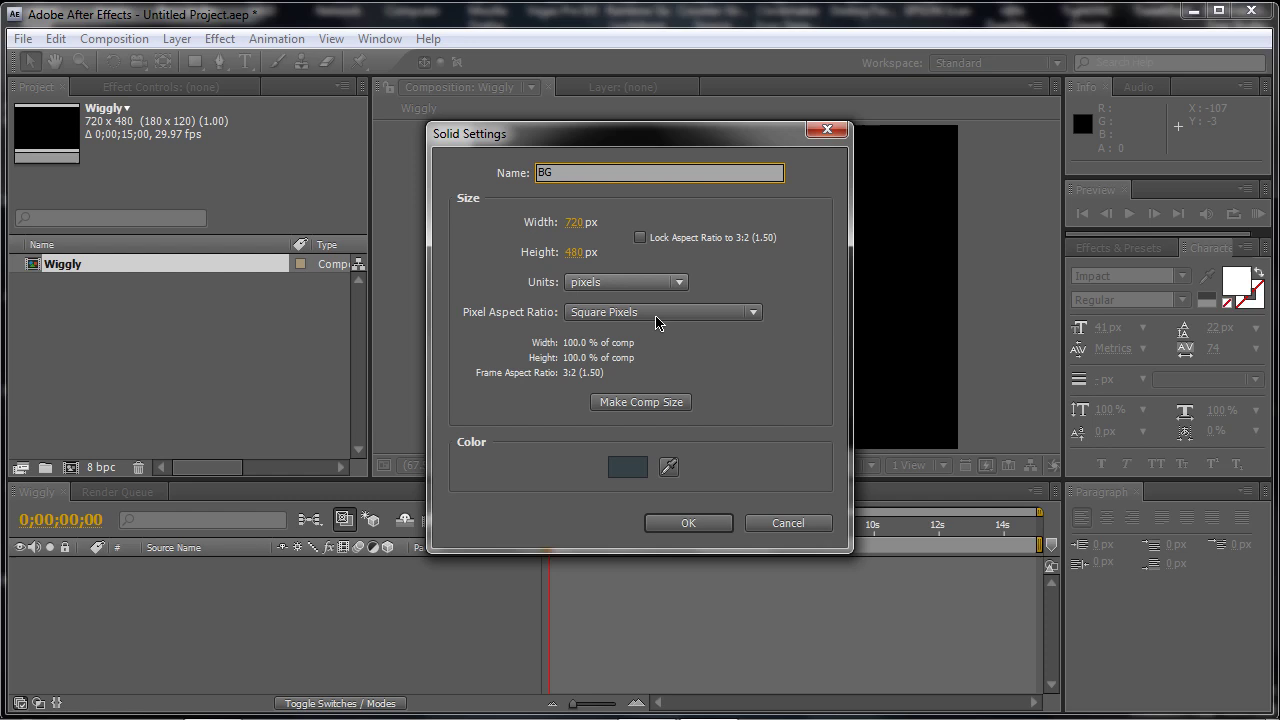
left_click(640, 404)
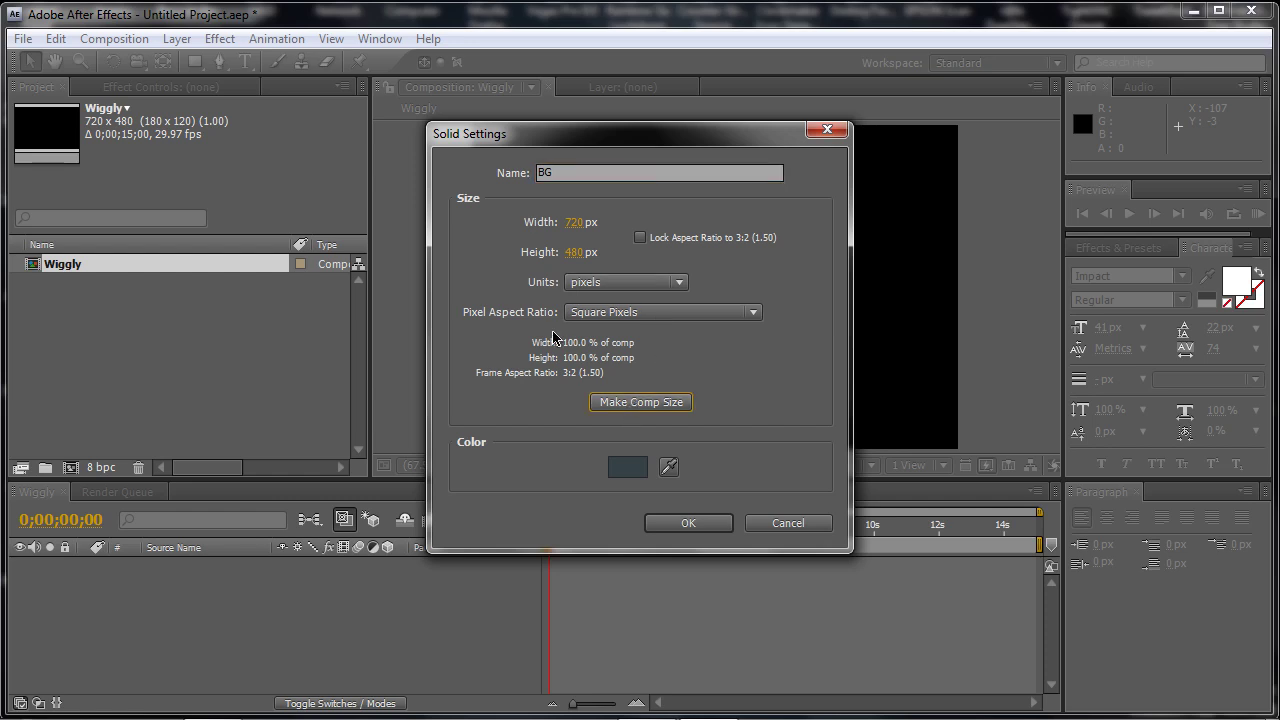
left_click(685, 530)
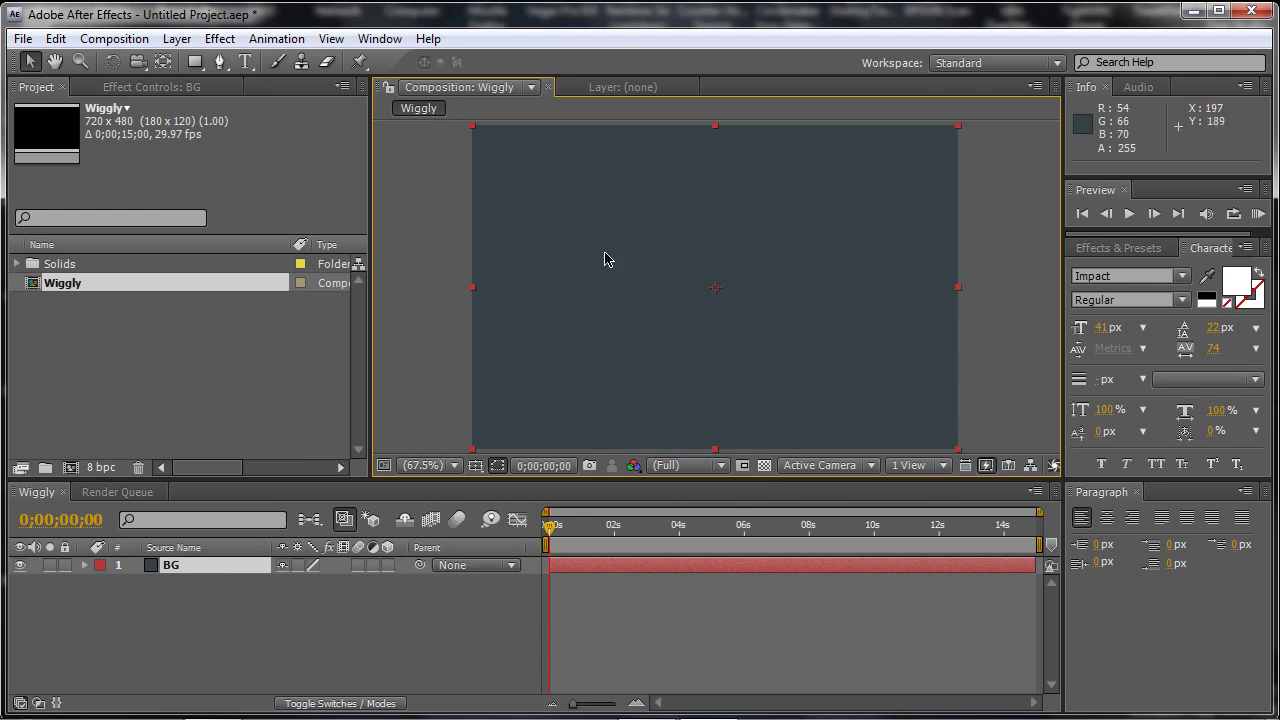
Add an ellipse mask filling the BG layer using the Ellipse tool
left_click(195, 61)
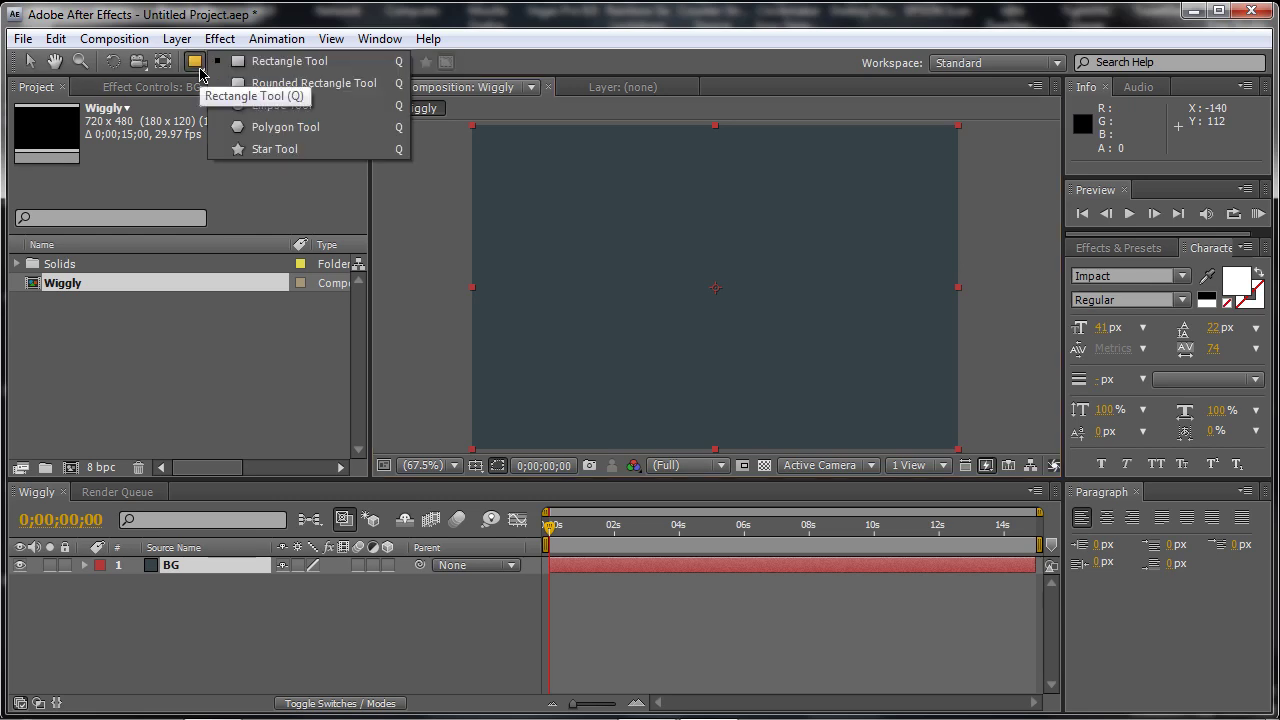
left_click_drag(200, 73, 312, 105)
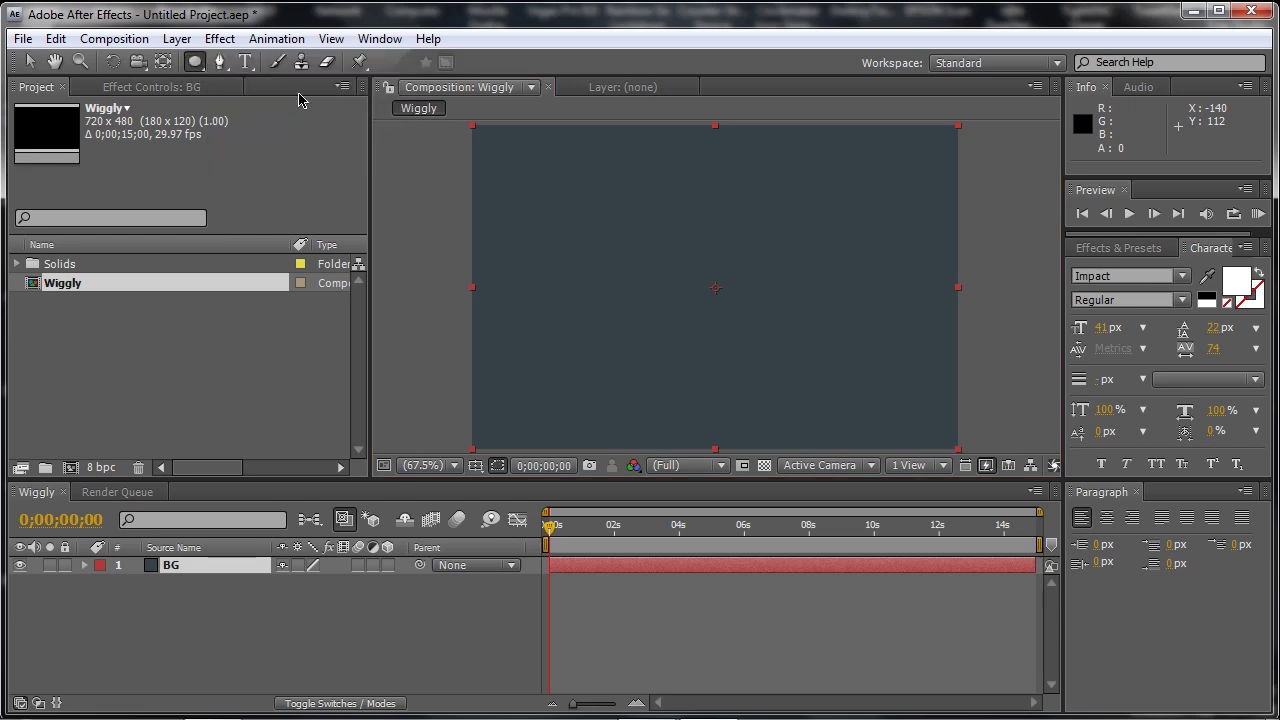
double_click(198, 63)
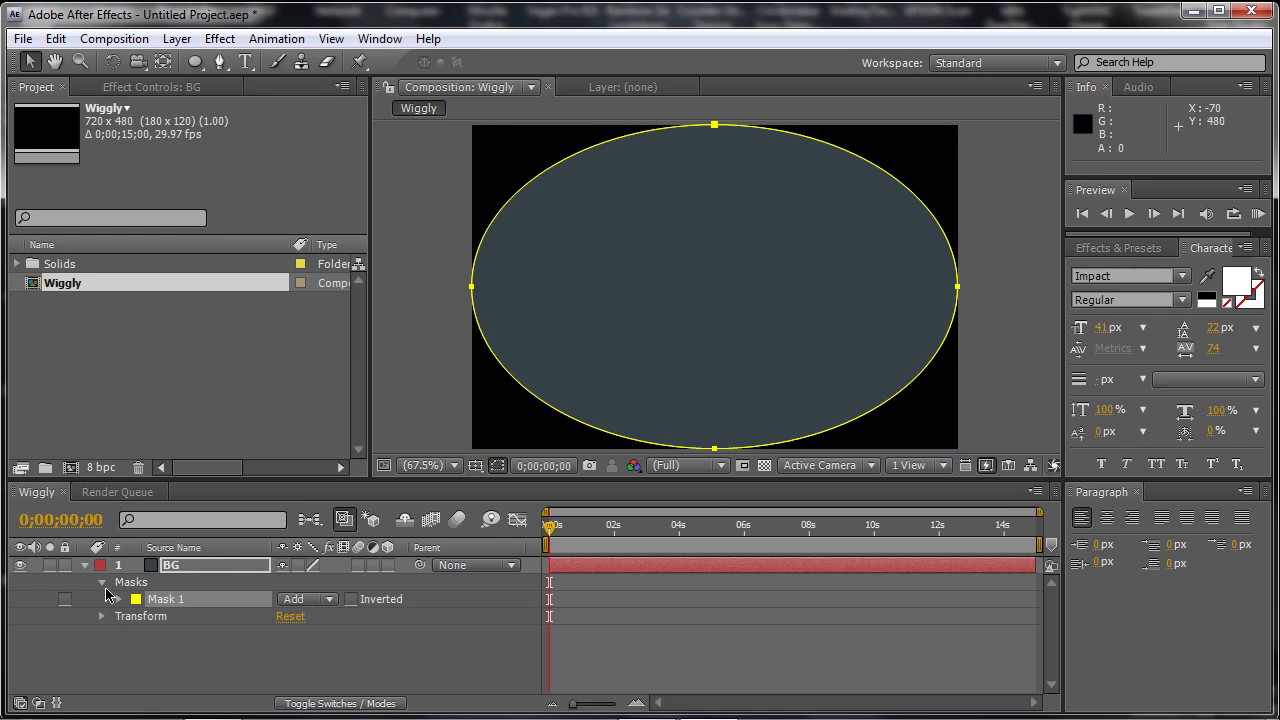
Feather Mask 1 to 172 pixels and deselect the layer to see the vignette
left_click(119, 599)
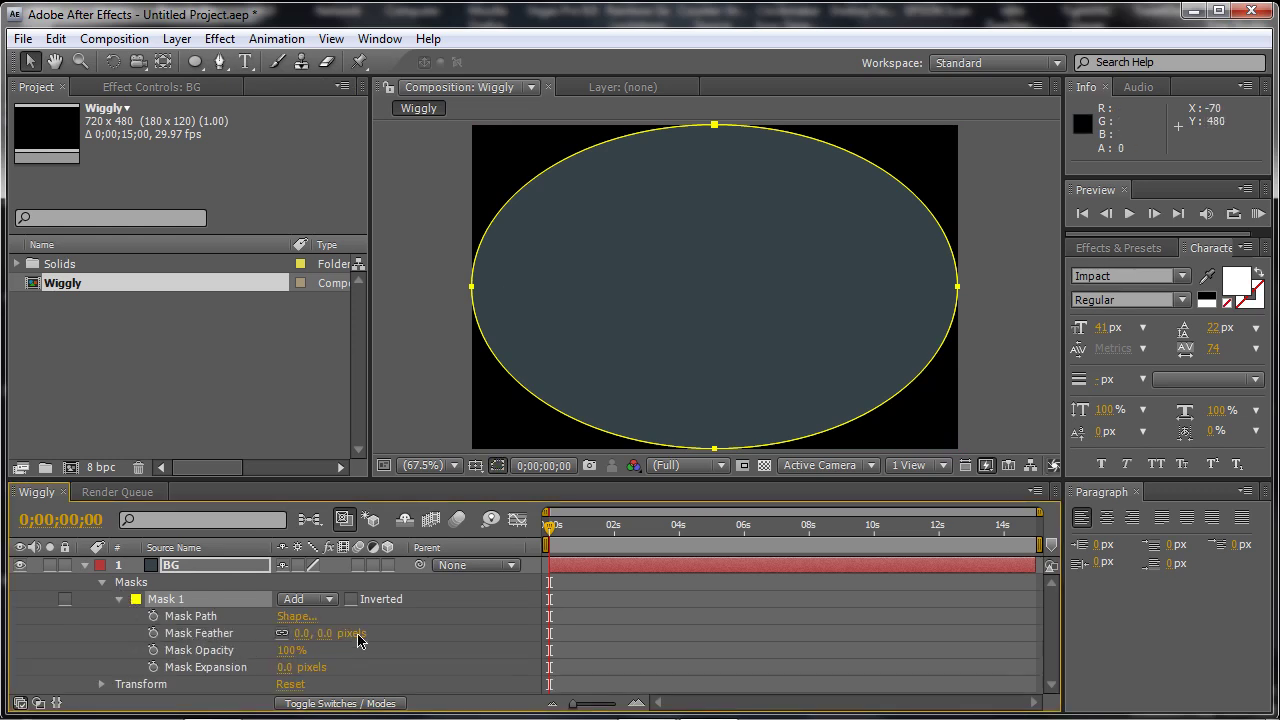
left_click_drag(317, 641, 477, 632)
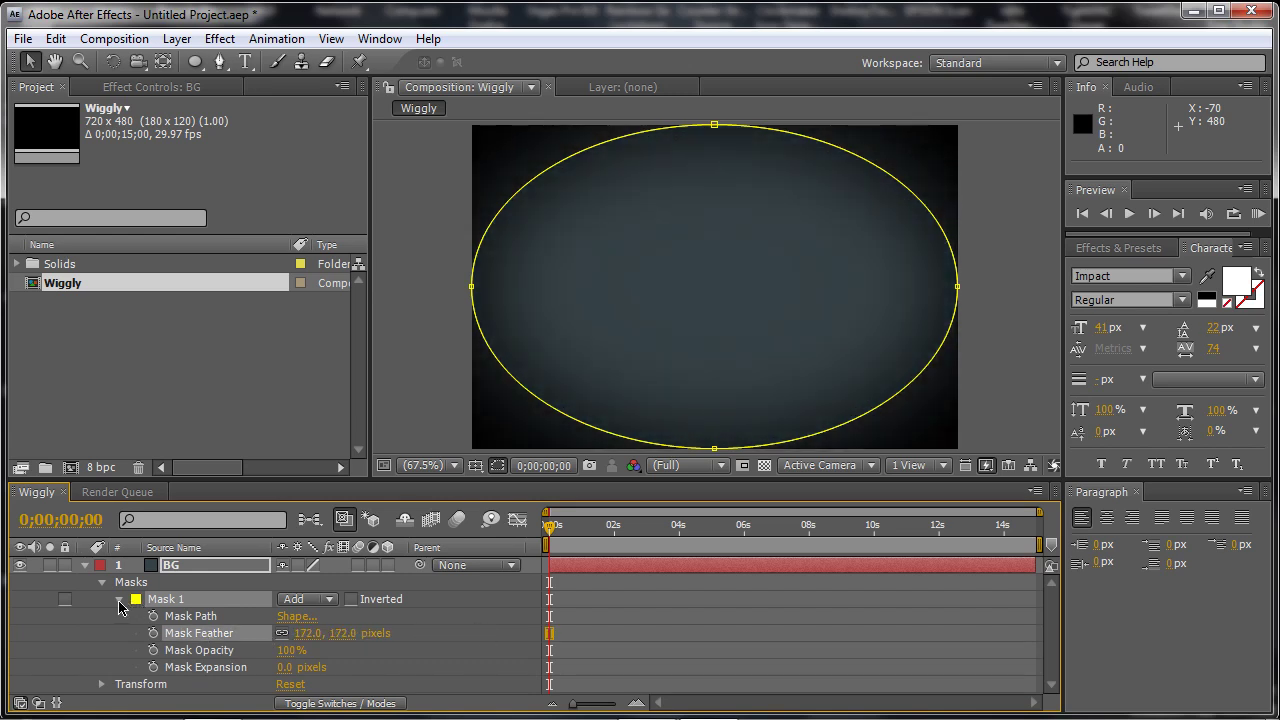
left_click(418, 434)
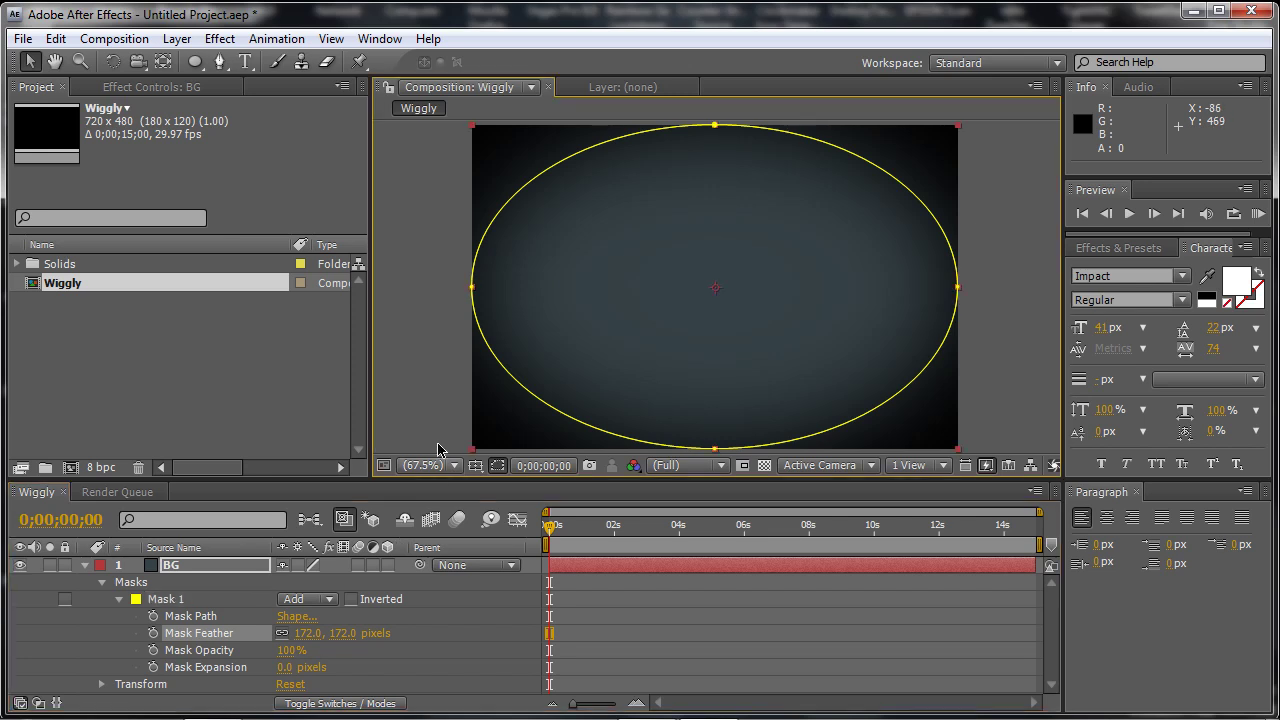
left_click(465, 396)
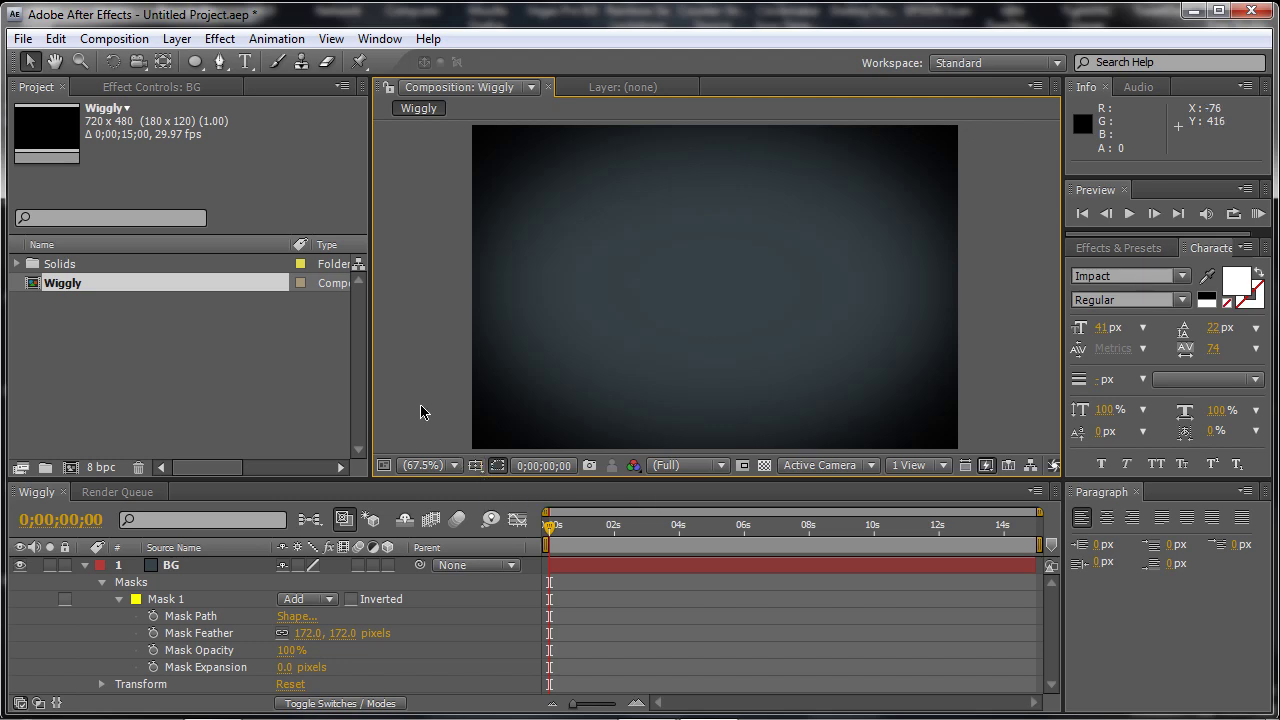
Collapse BG, turn on the Title/Action Safe guides, and select the Type tool
left_click(85, 566)
key("apostrophe")
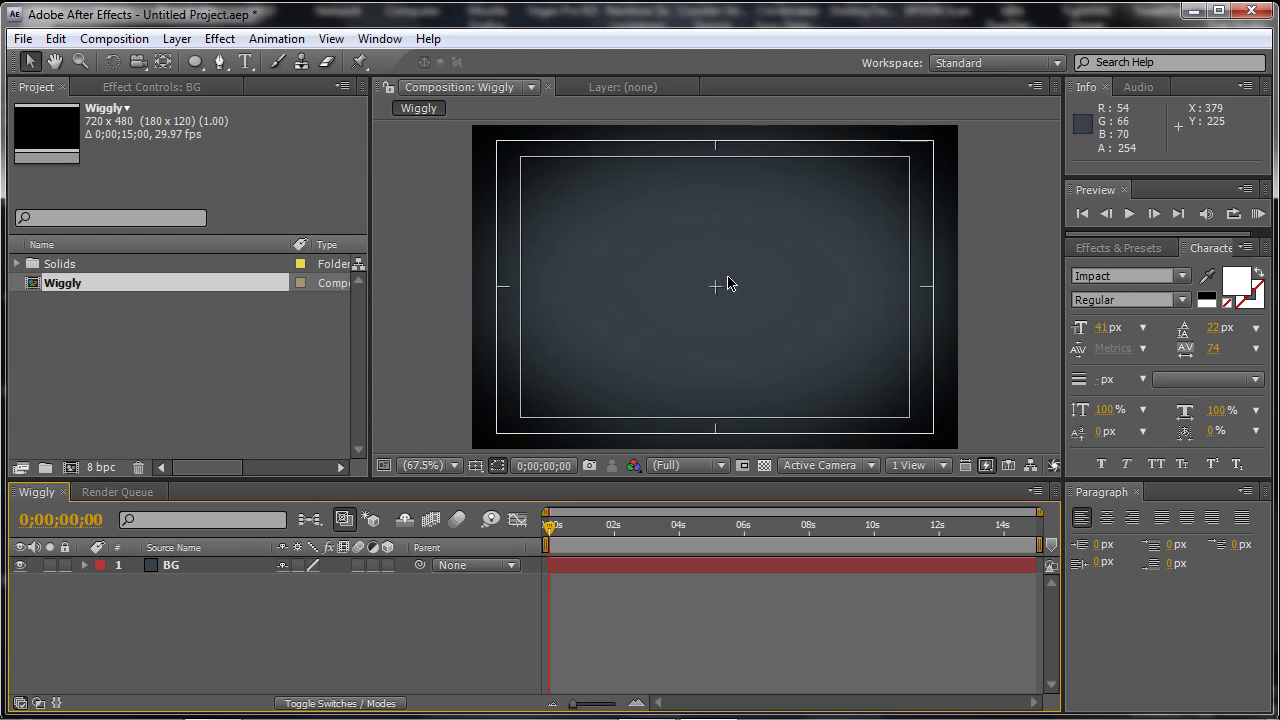
left_click(475, 465)
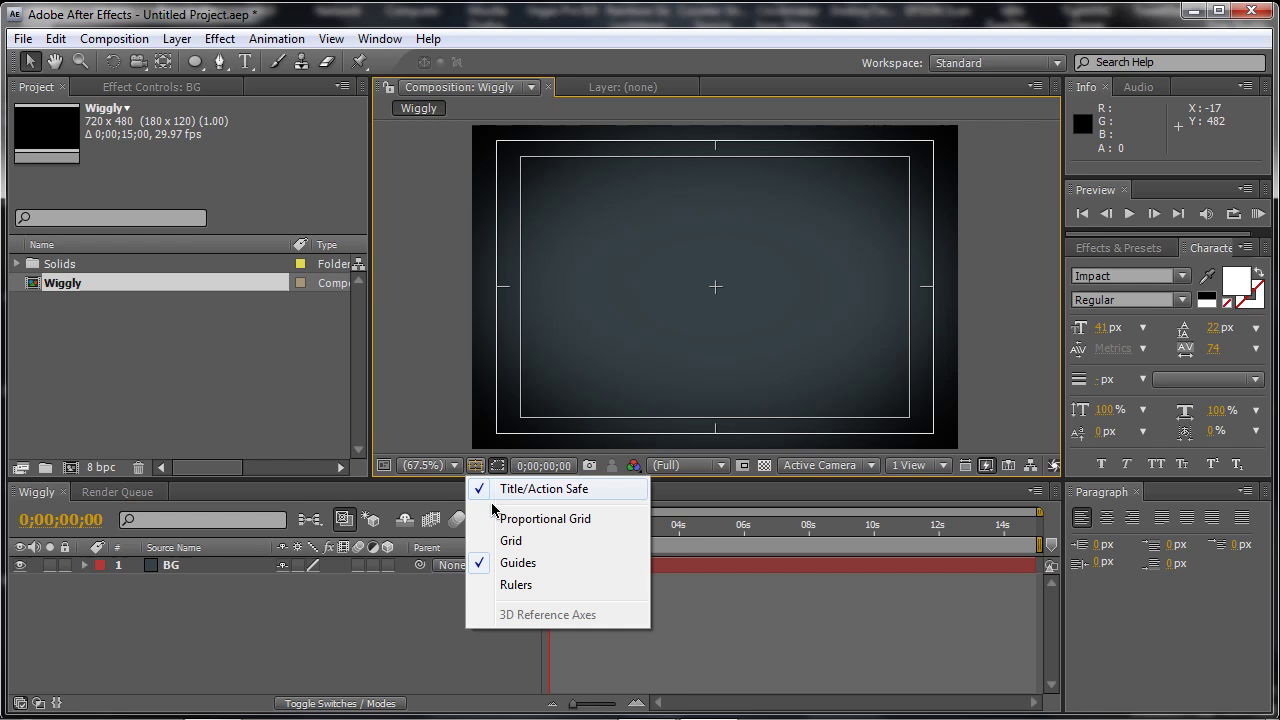
left_click(962, 318)
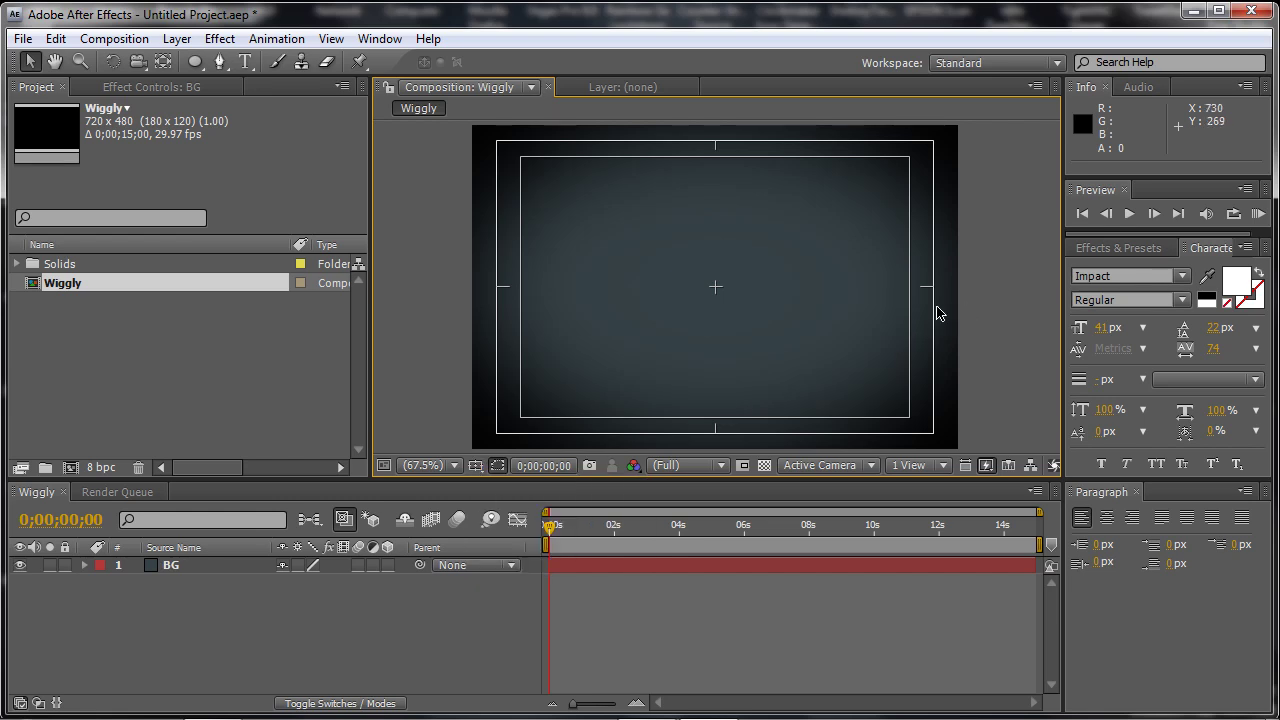
left_click(244, 62)
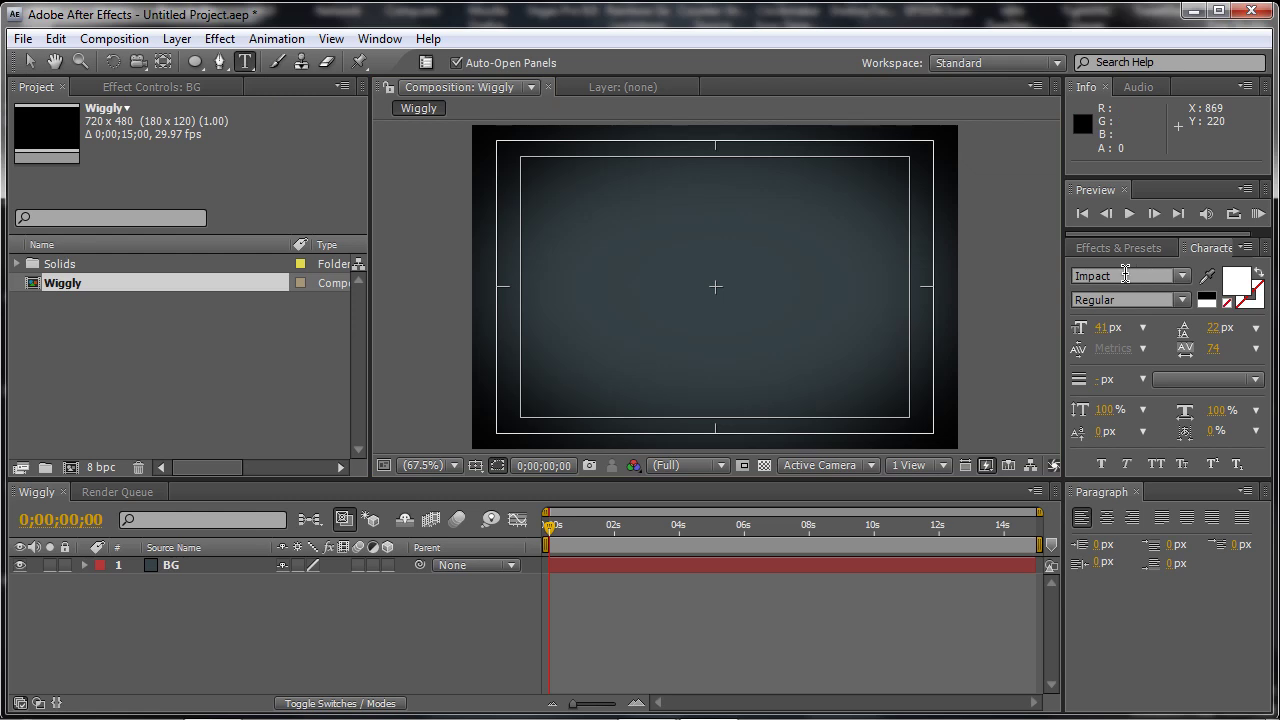
Set the text fill colour to light grey EDEDED and raise the font size
left_click_drag(1103, 336, 1155, 327)
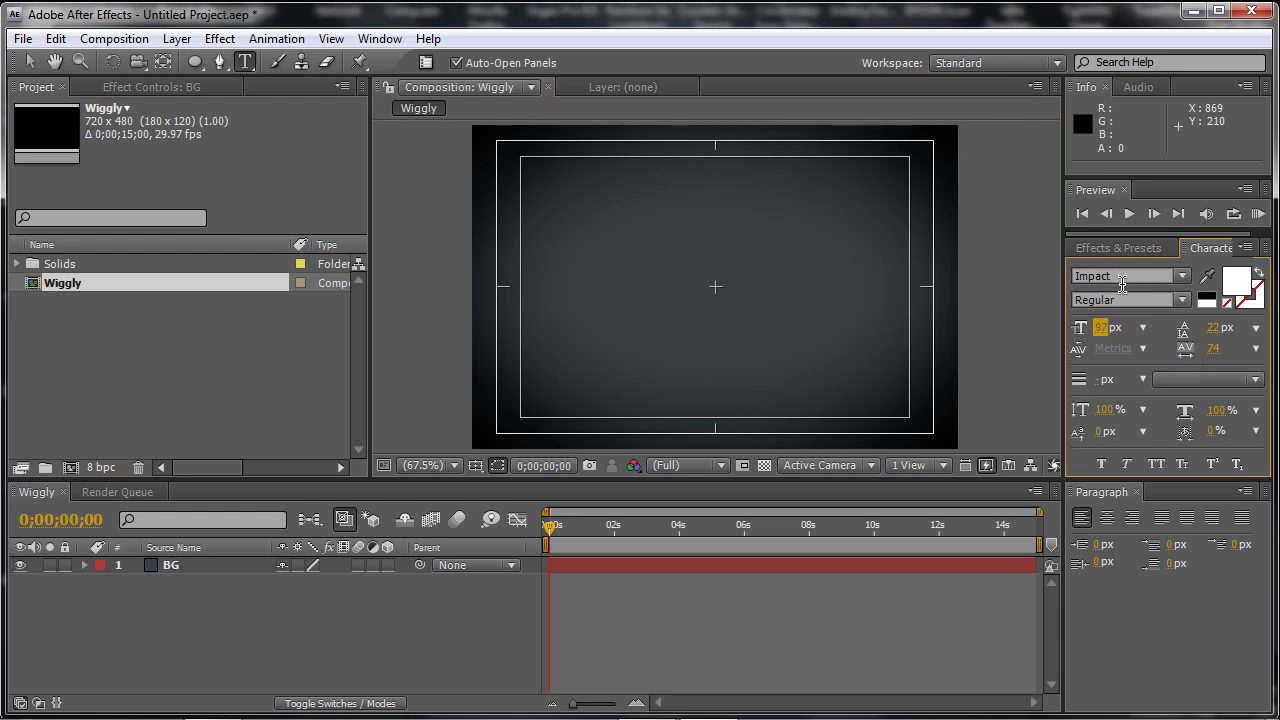
left_click(1237, 282)
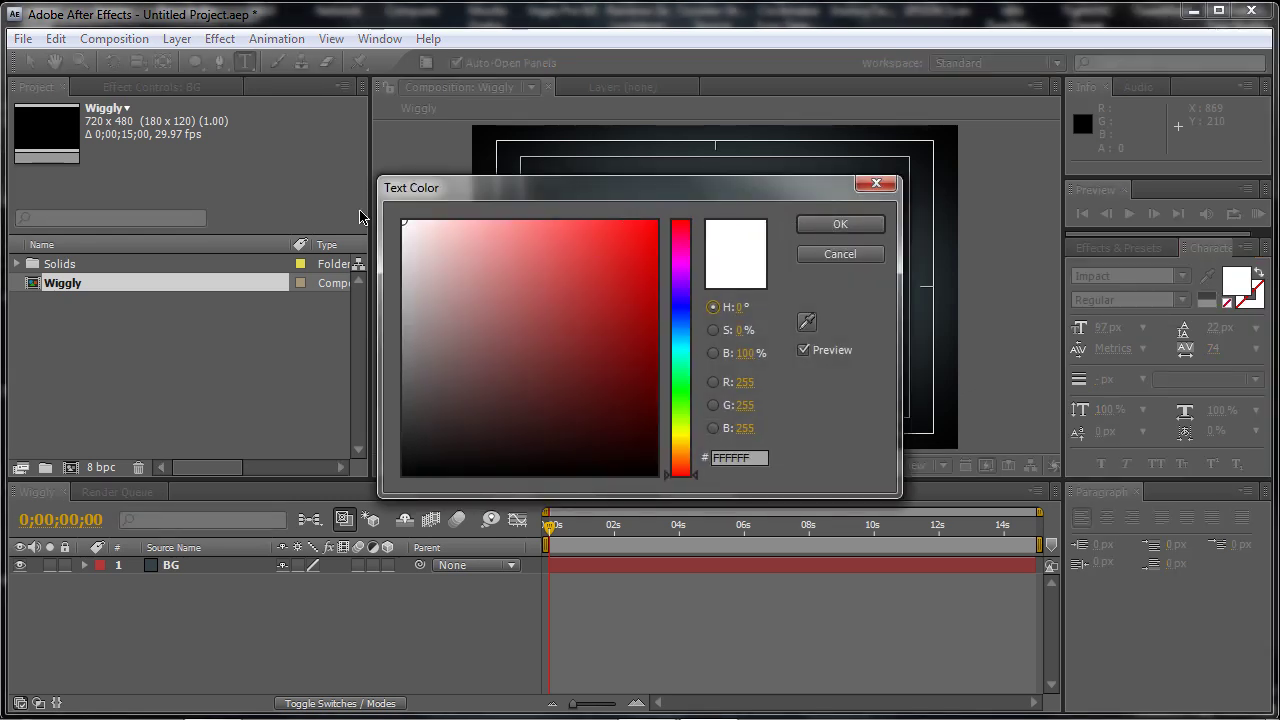
left_click_drag(407, 221, 404, 238)
left_click(839, 225)
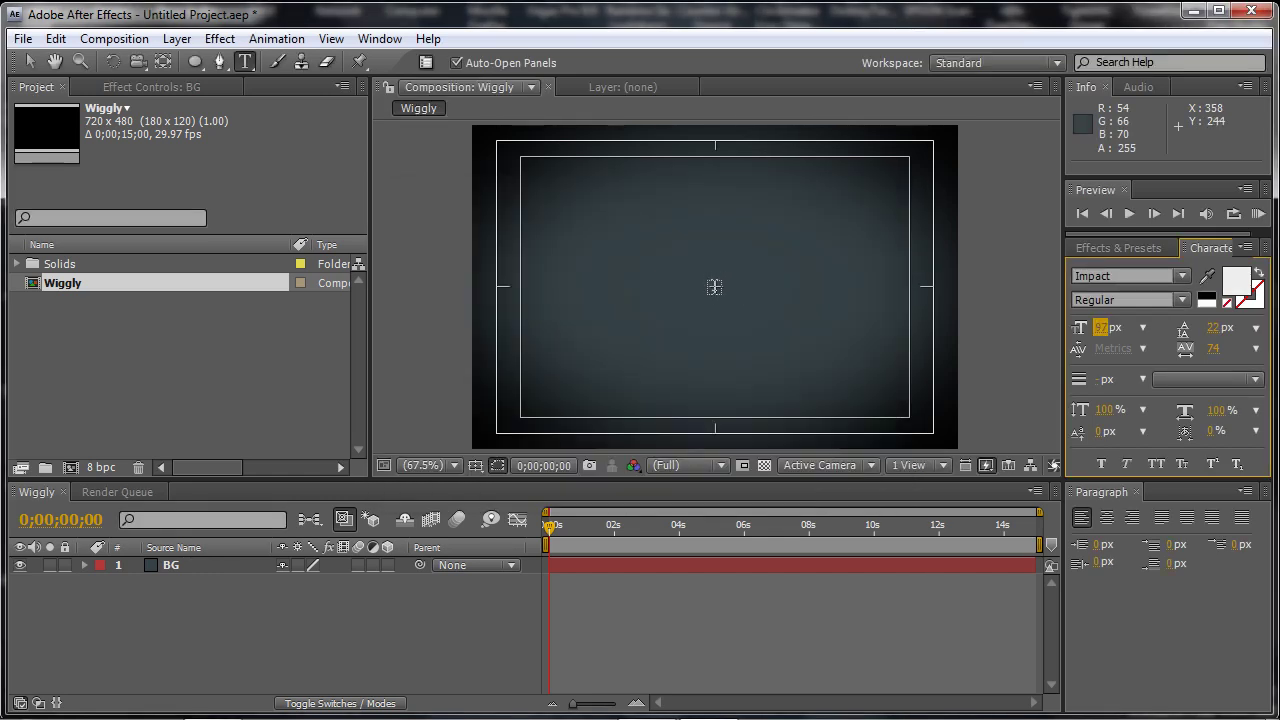
Type 'Wiggle' at the centre of the frame and centre-align it
left_click(714, 287)
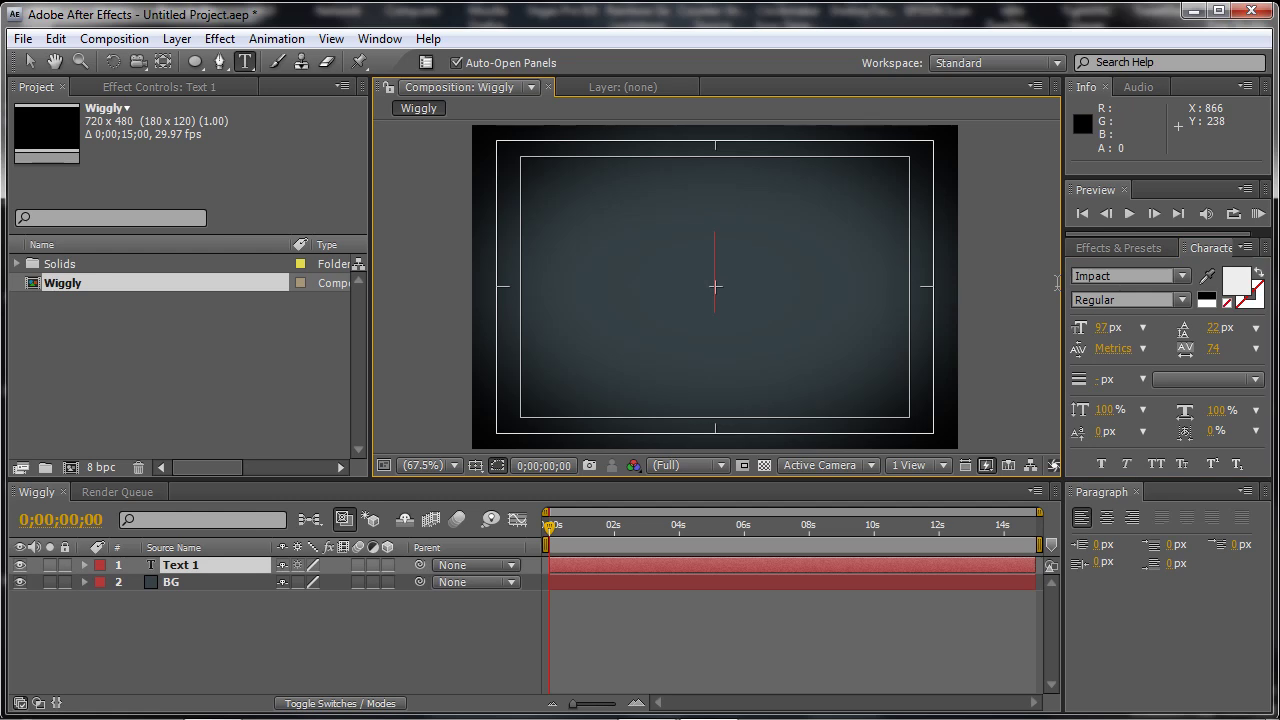
type("Wigglr")
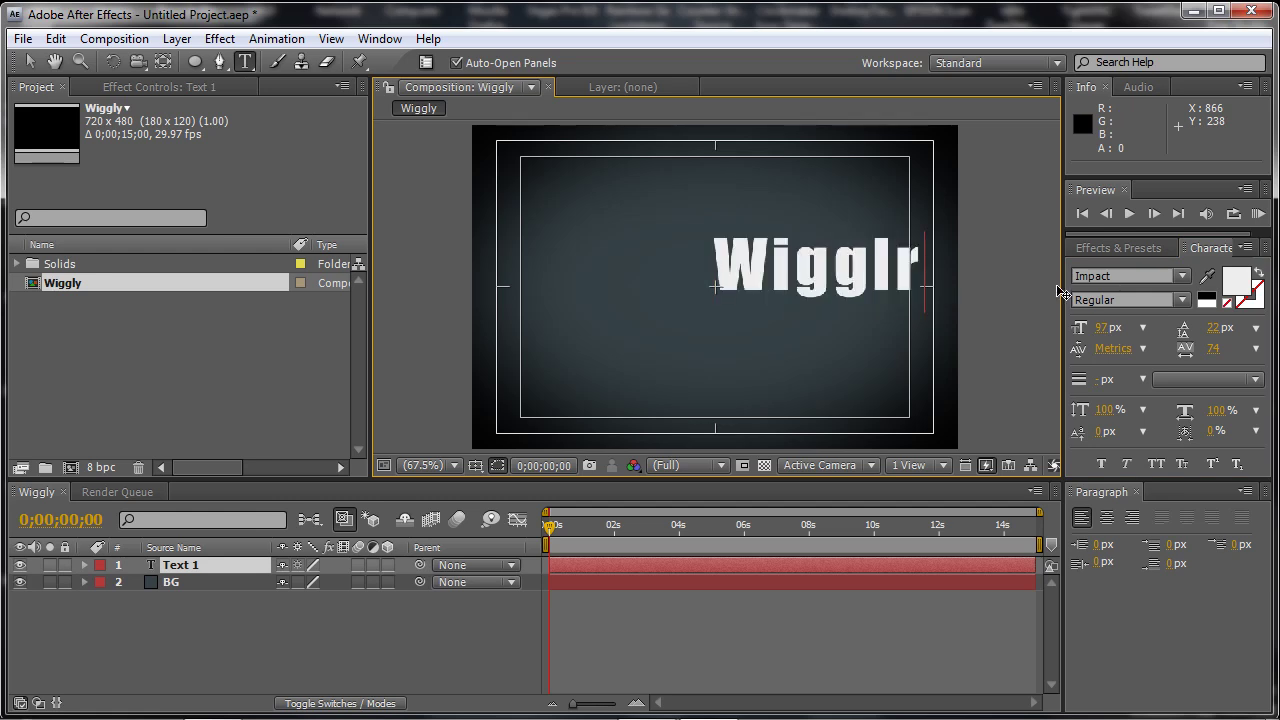
key("BackSpace")
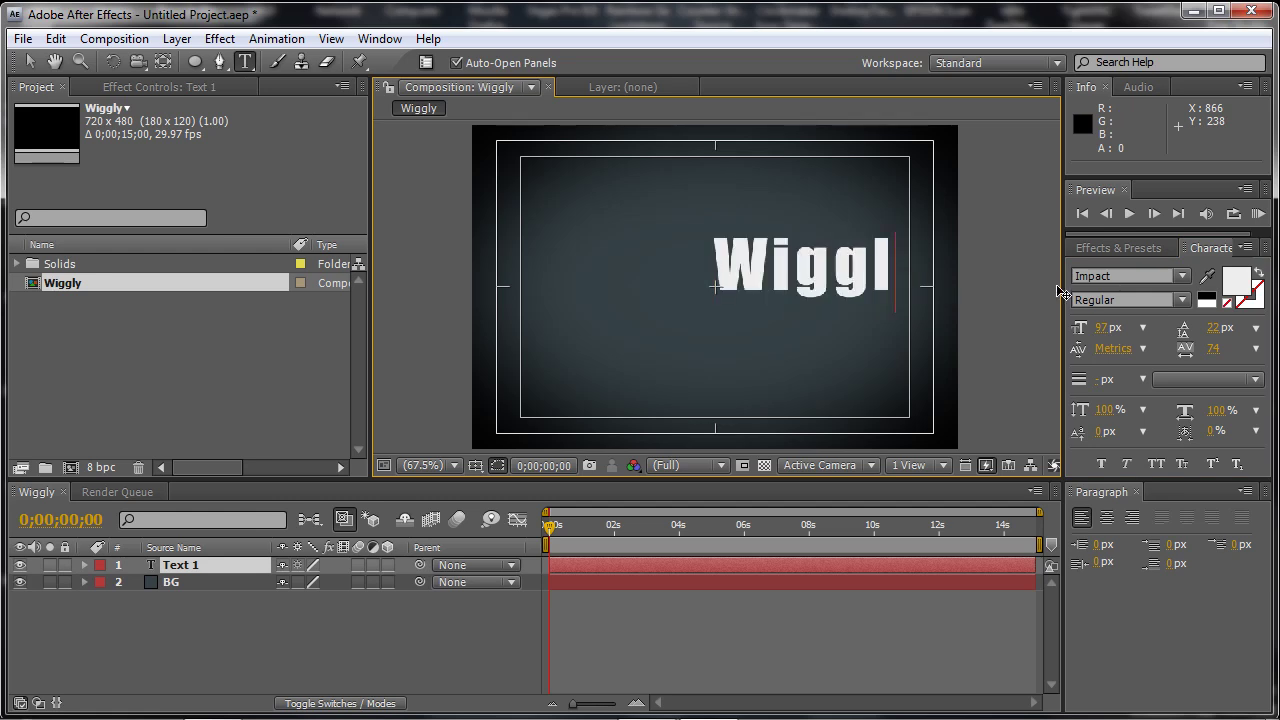
type("e")
left_click(1107, 517)
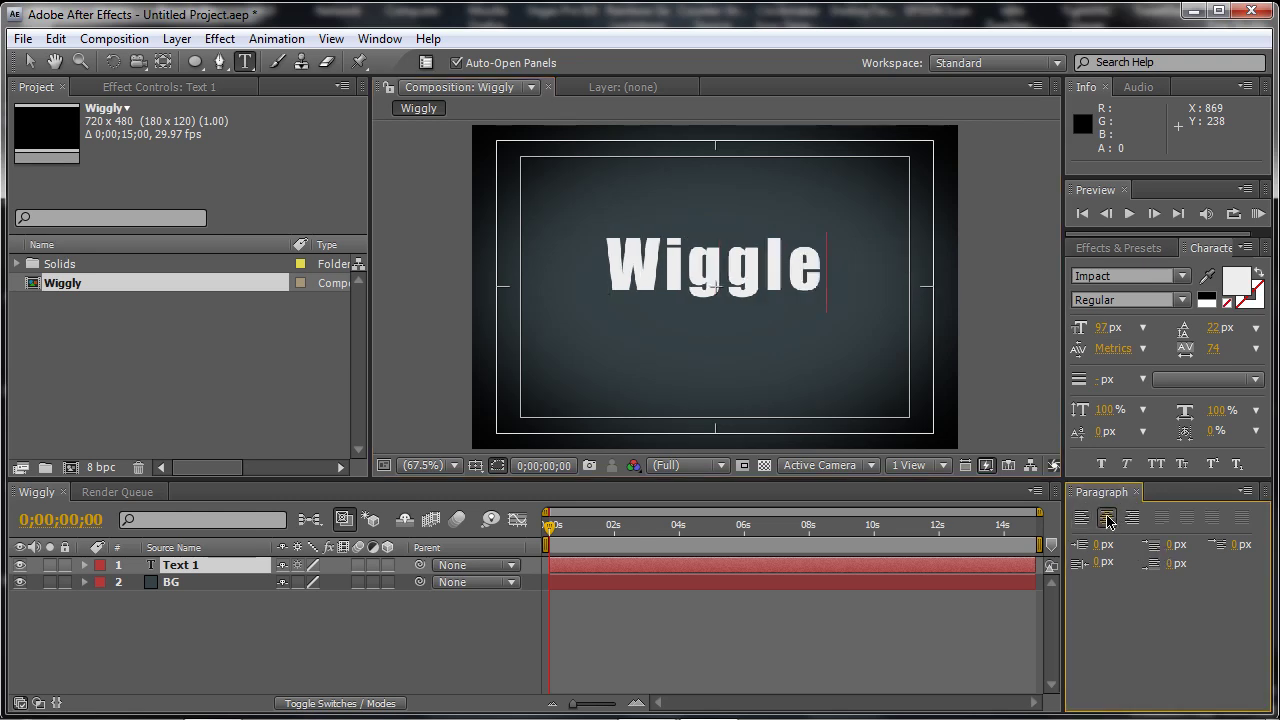
Make the text all-caps WIGGLE at about 134 px with leading 25
left_click_drag(824, 262, 657, 259)
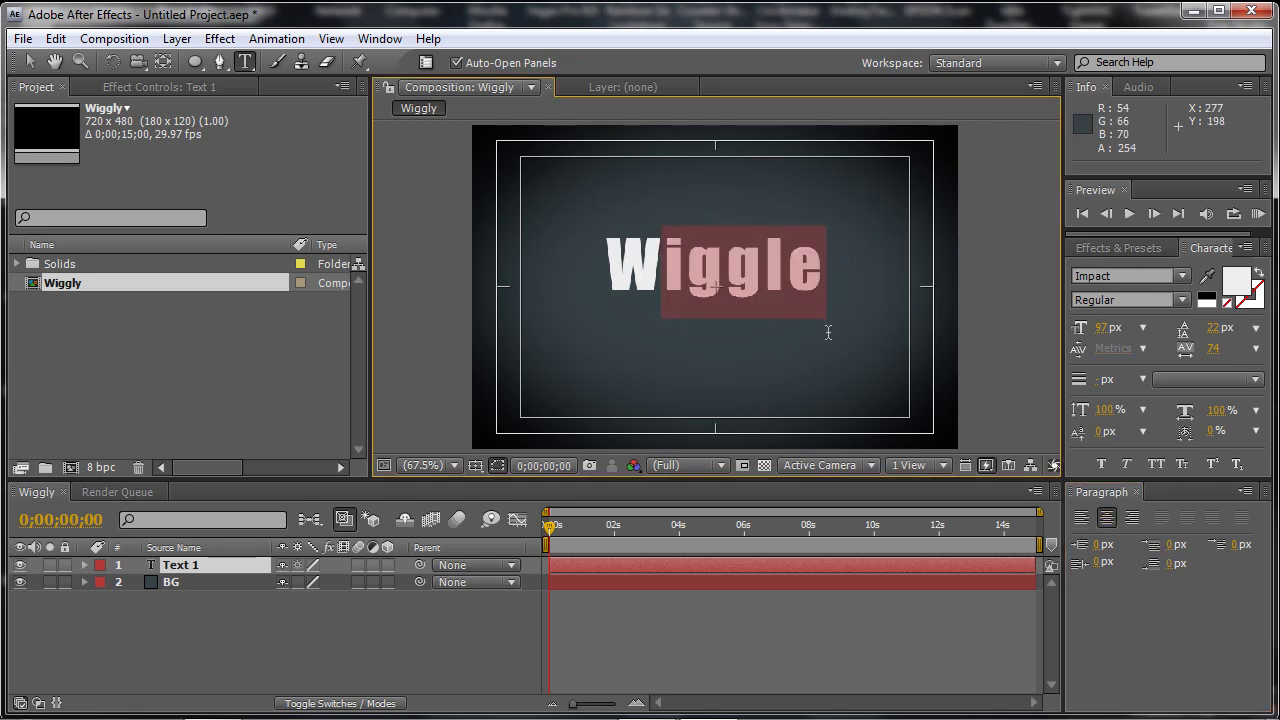
left_click(1183, 464)
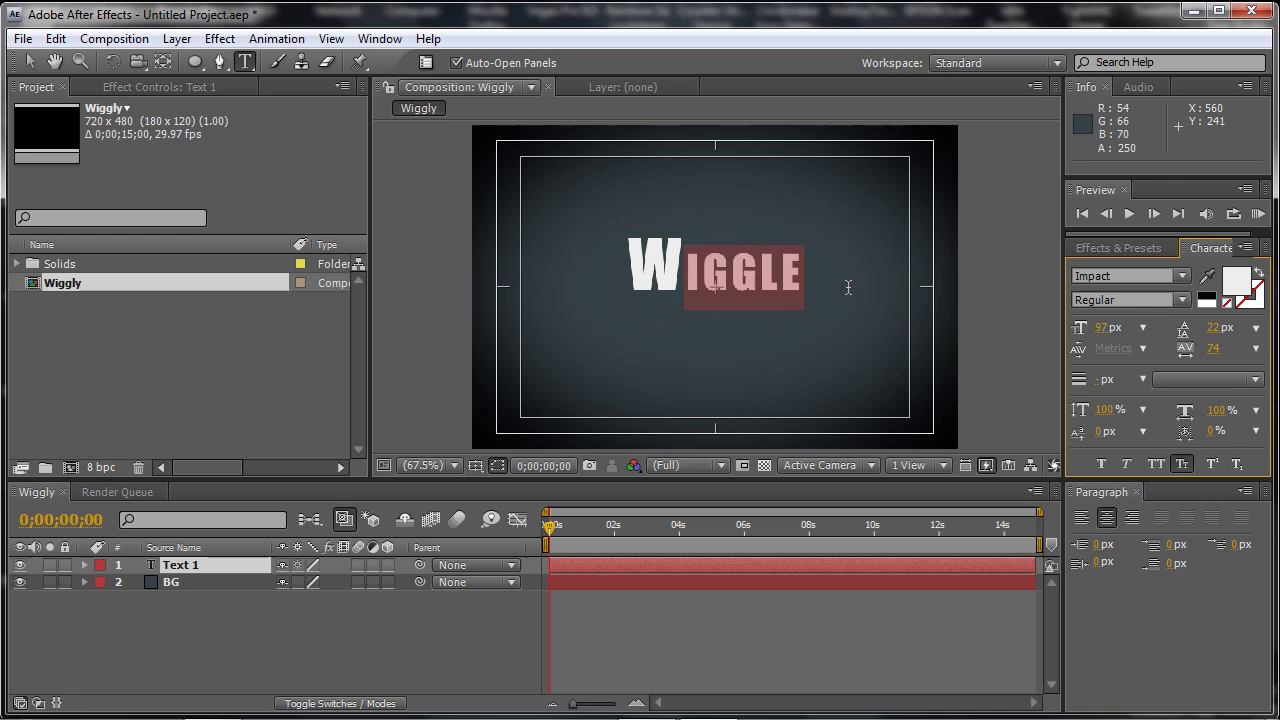
left_click(1165, 466)
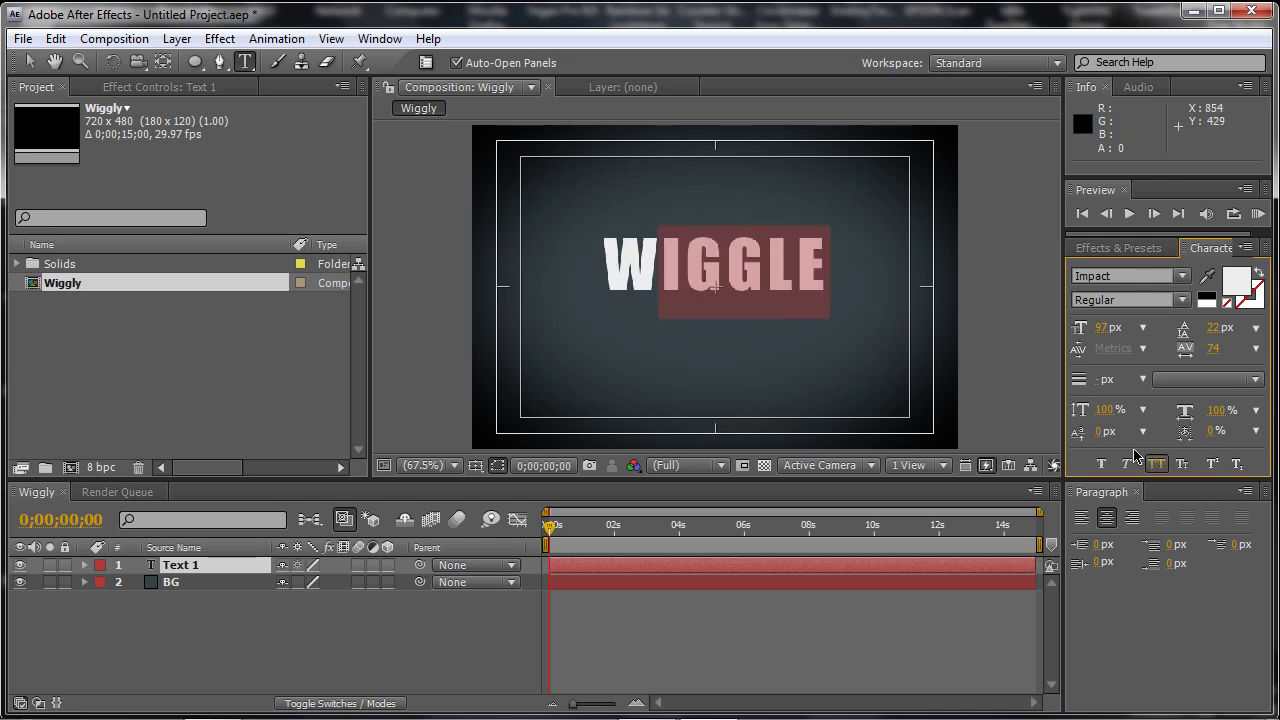
left_click_drag(828, 262, 600, 268)
left_click(1101, 328)
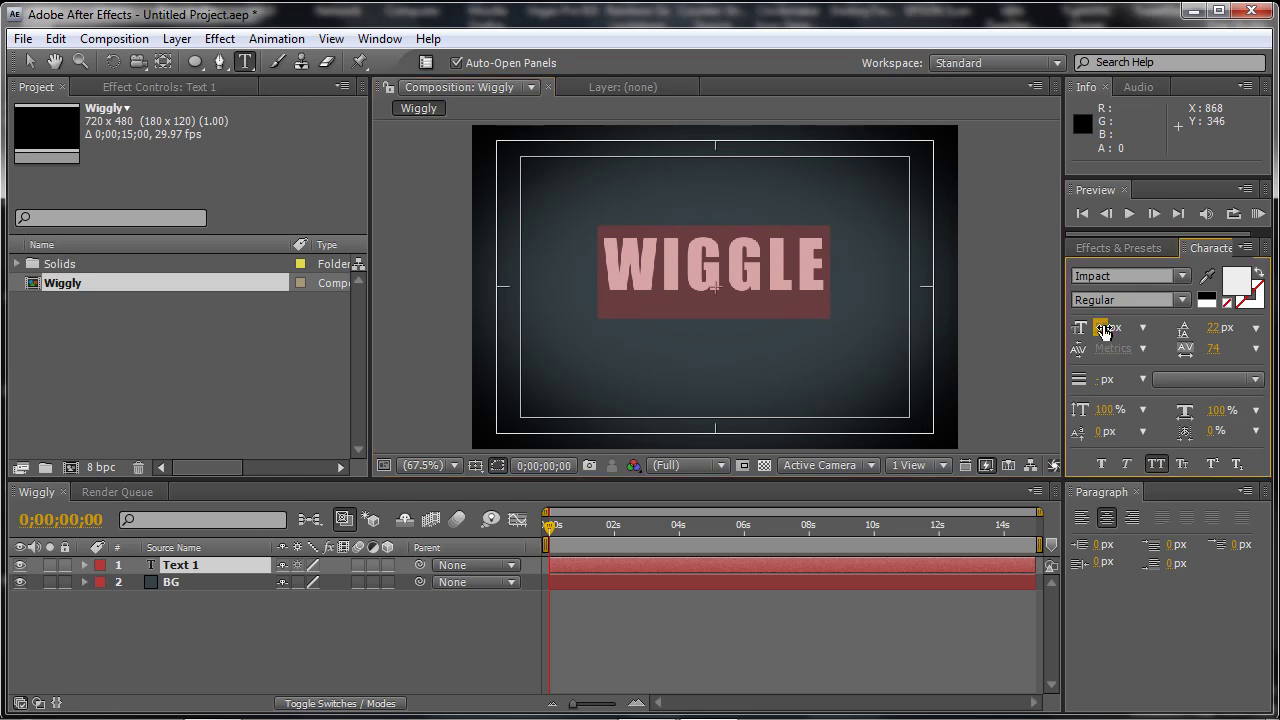
left_click_drag(1104, 332, 1138, 327)
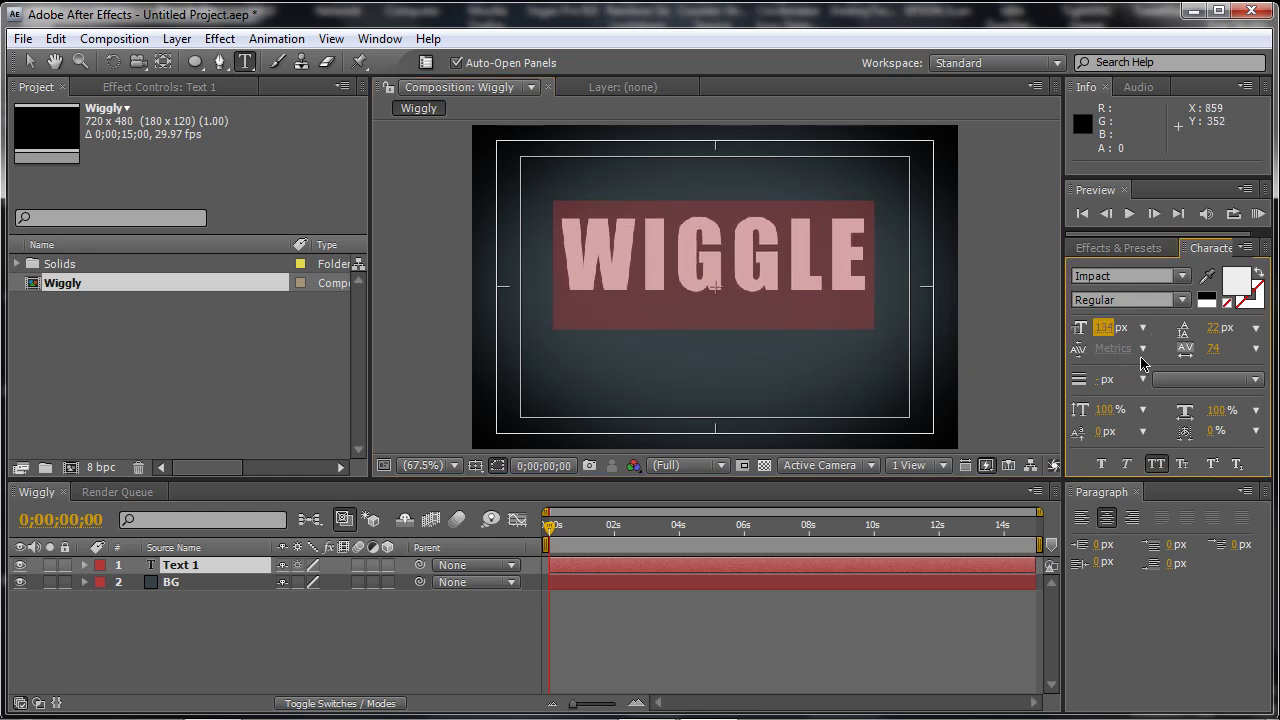
left_click_drag(1213, 327, 1258, 350)
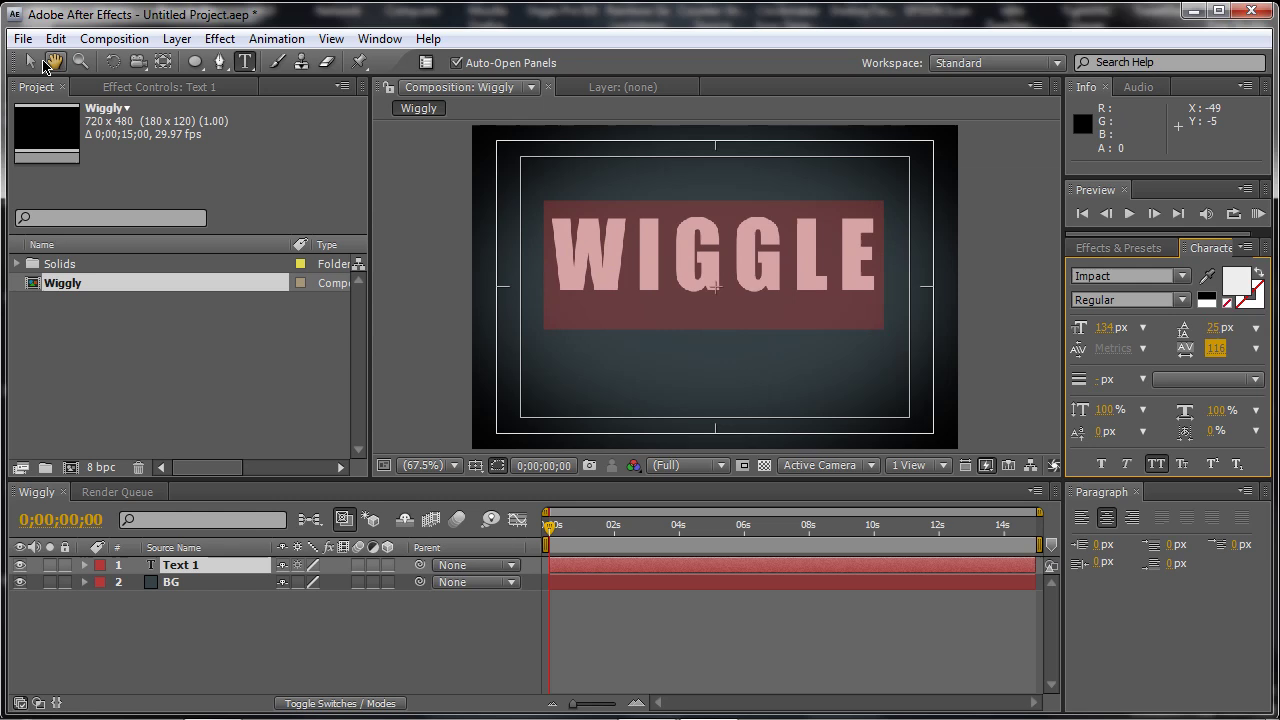
Commit the WIGGLE text, nudge it slightly lower, and set the viewer to Fit up to 100%
left_click(30, 64)
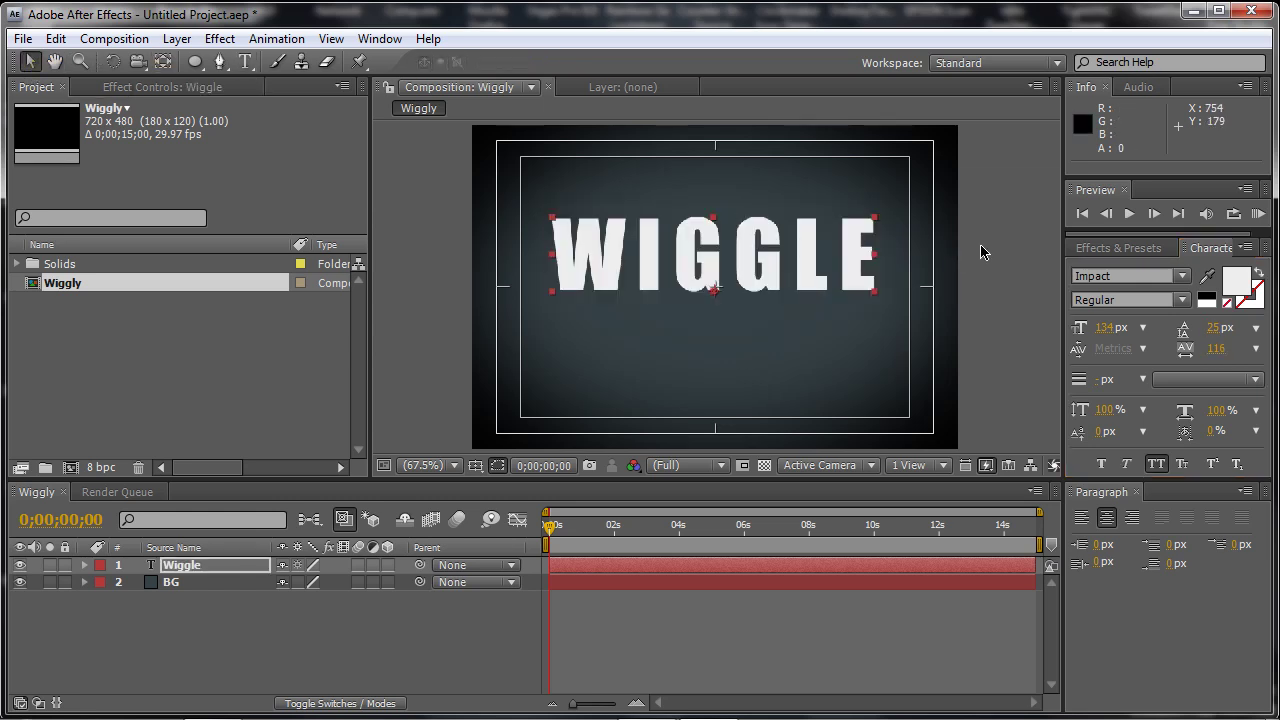
key("shift+Down")
key("shift+Down")
key("shift+Down")
key("shift+Down")
key("shift+Down")
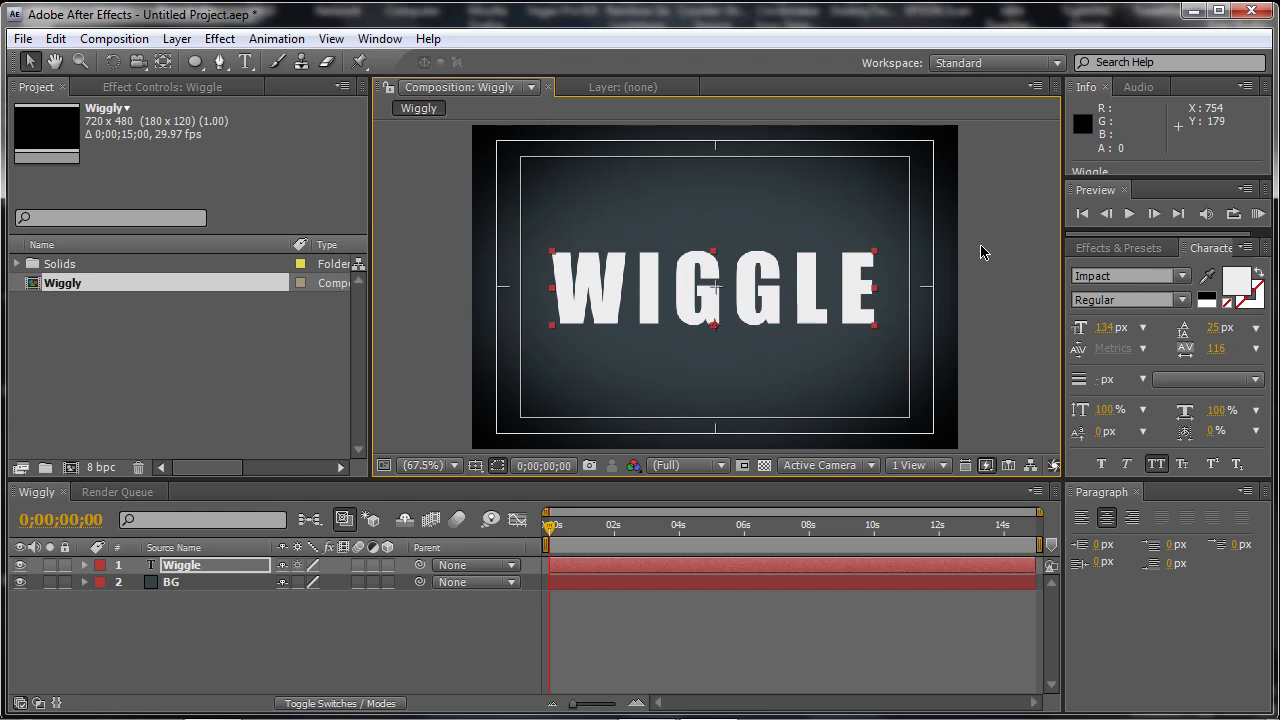
scroll(614, 288, "up", 2)
scroll(614, 290, "down", 3)
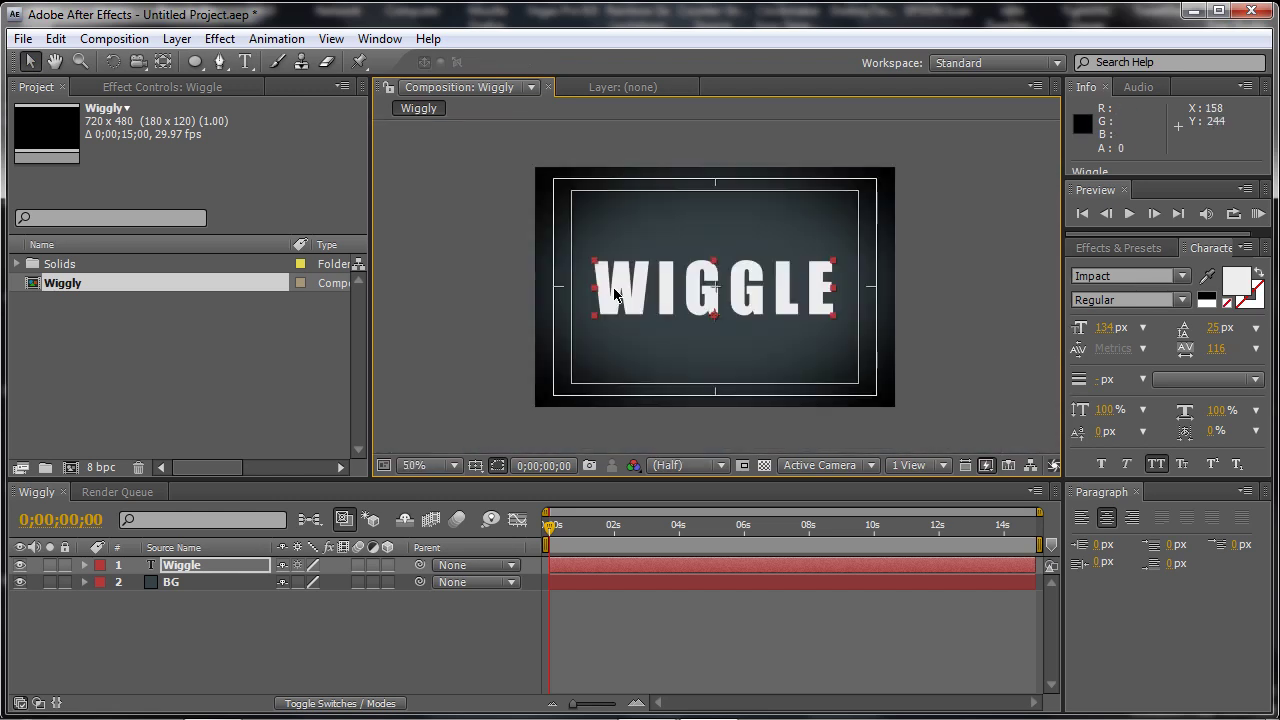
scroll(614, 290, "down", 1)
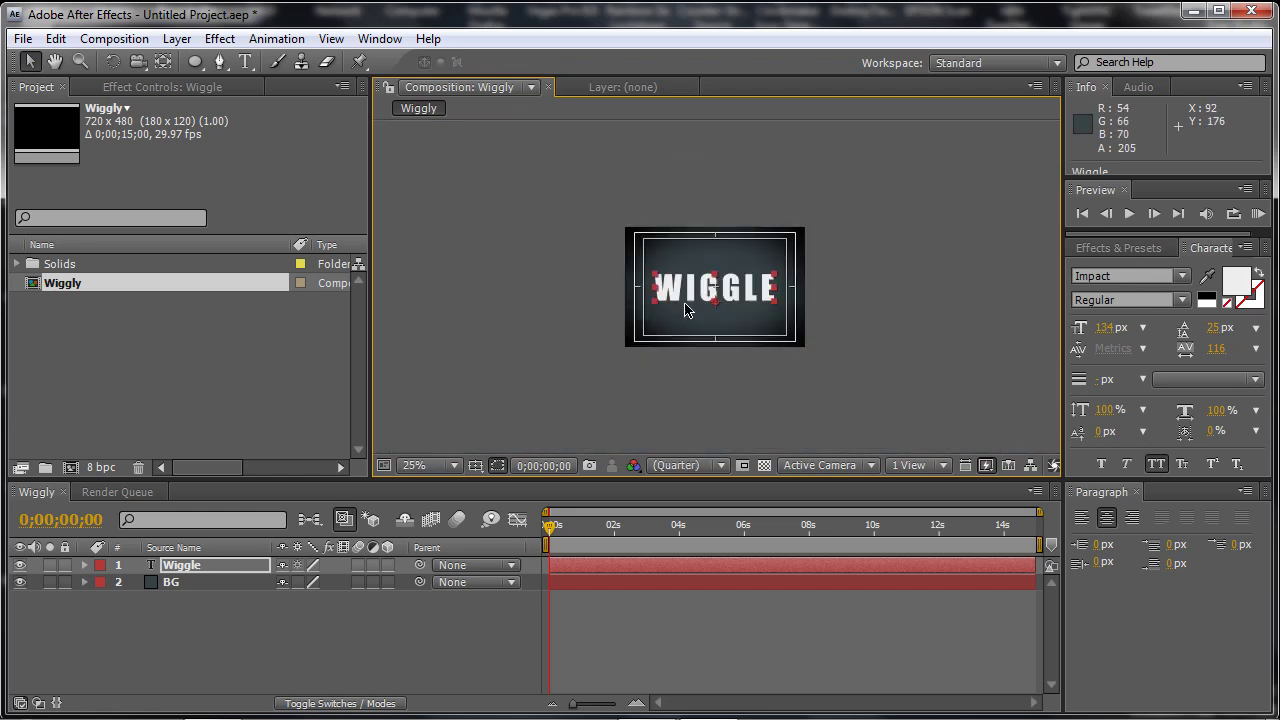
scroll(707, 268, "down", 2)
scroll(707, 268, "up", 1)
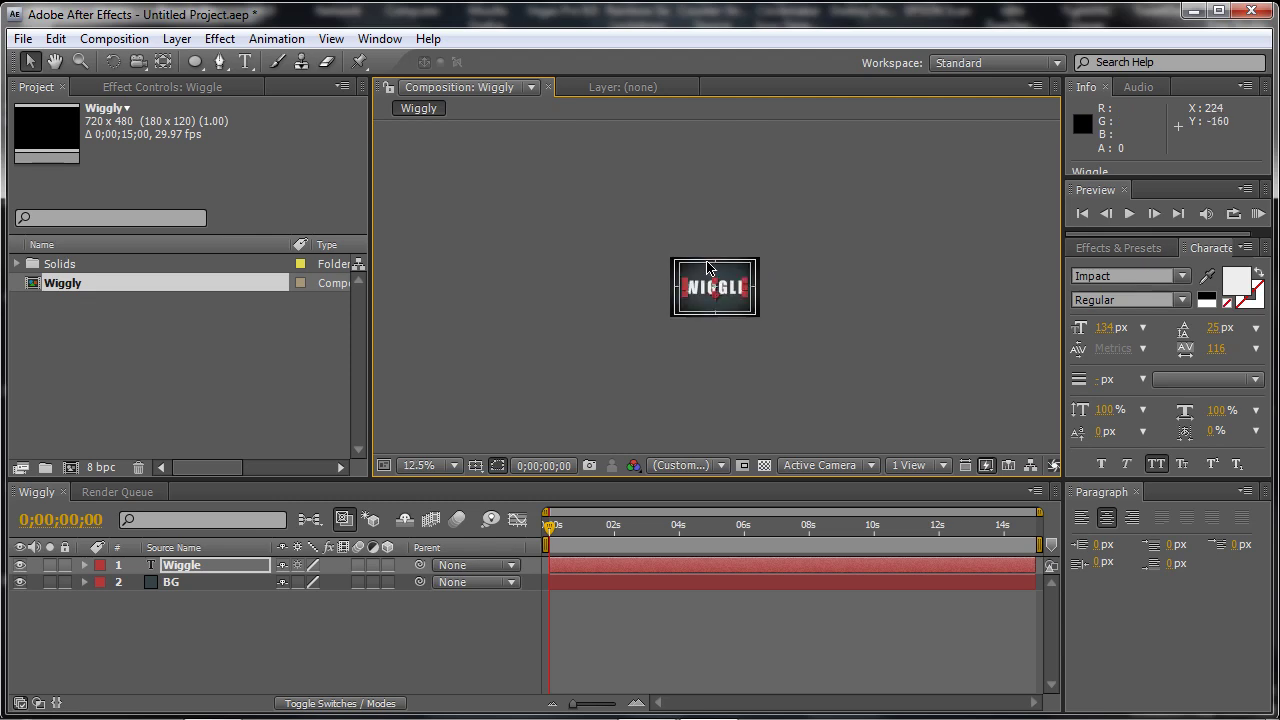
scroll(707, 268, "up", 1)
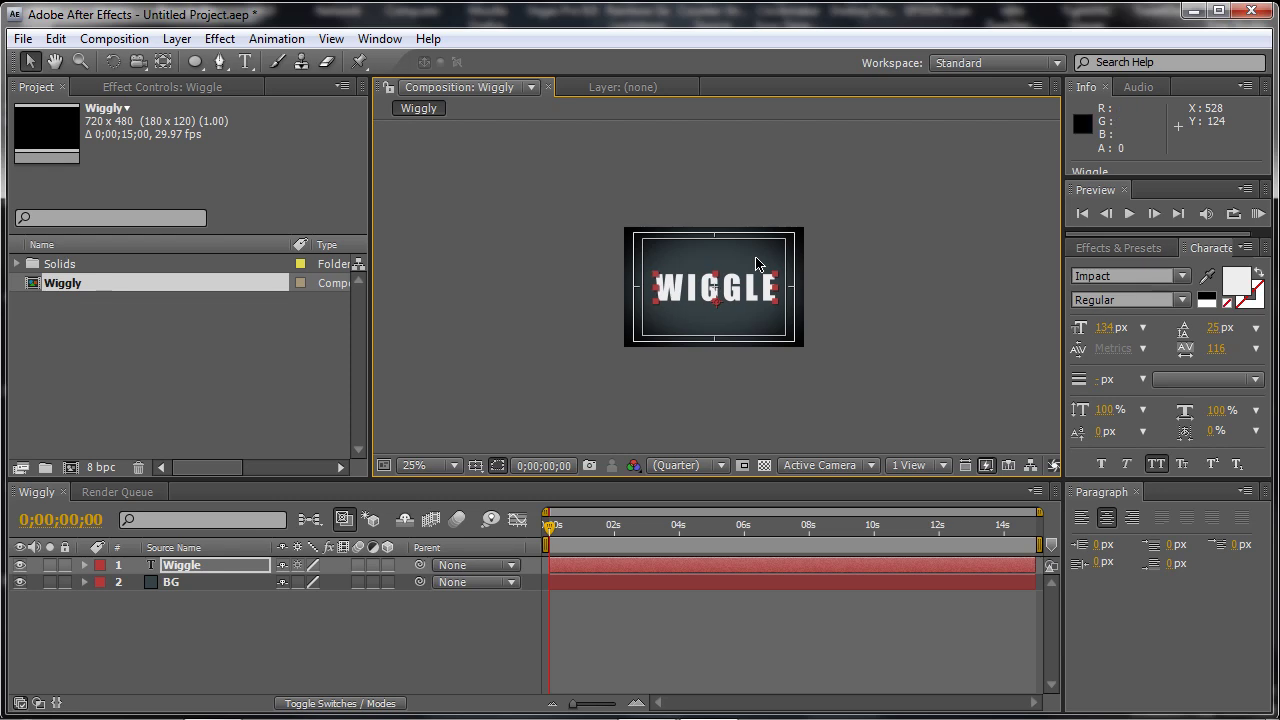
left_click(454, 466)
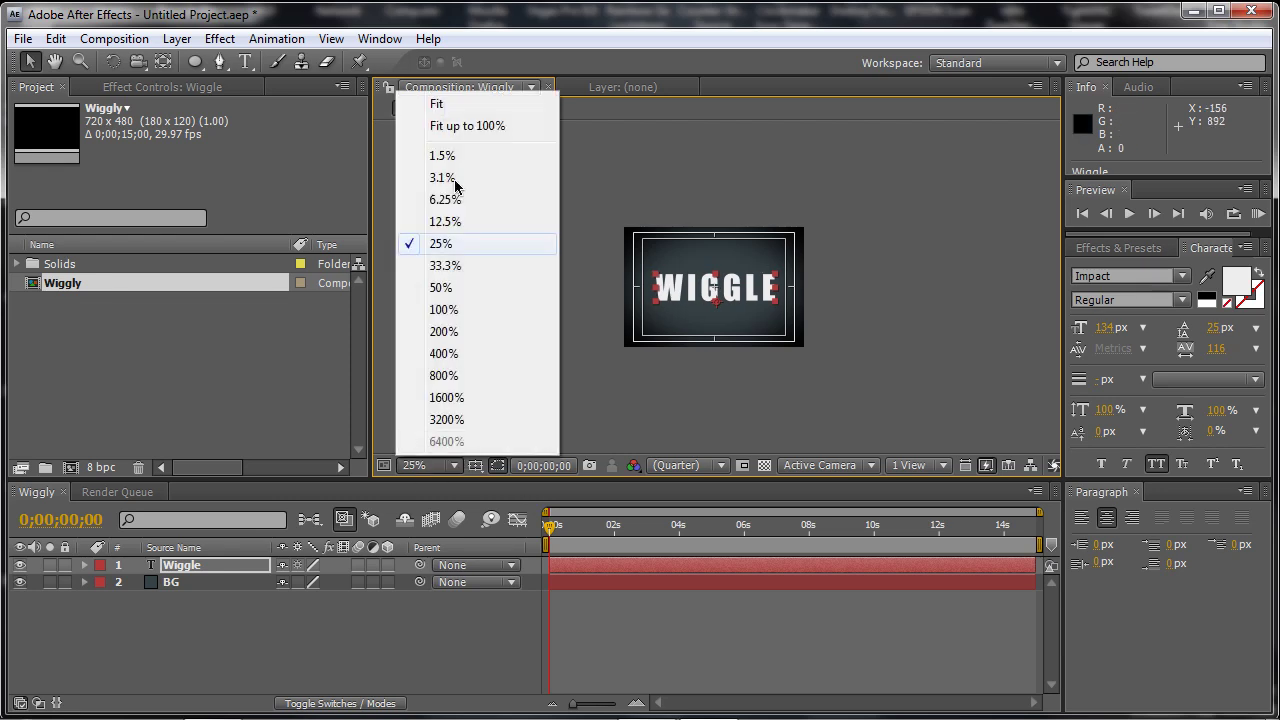
left_click(456, 126)
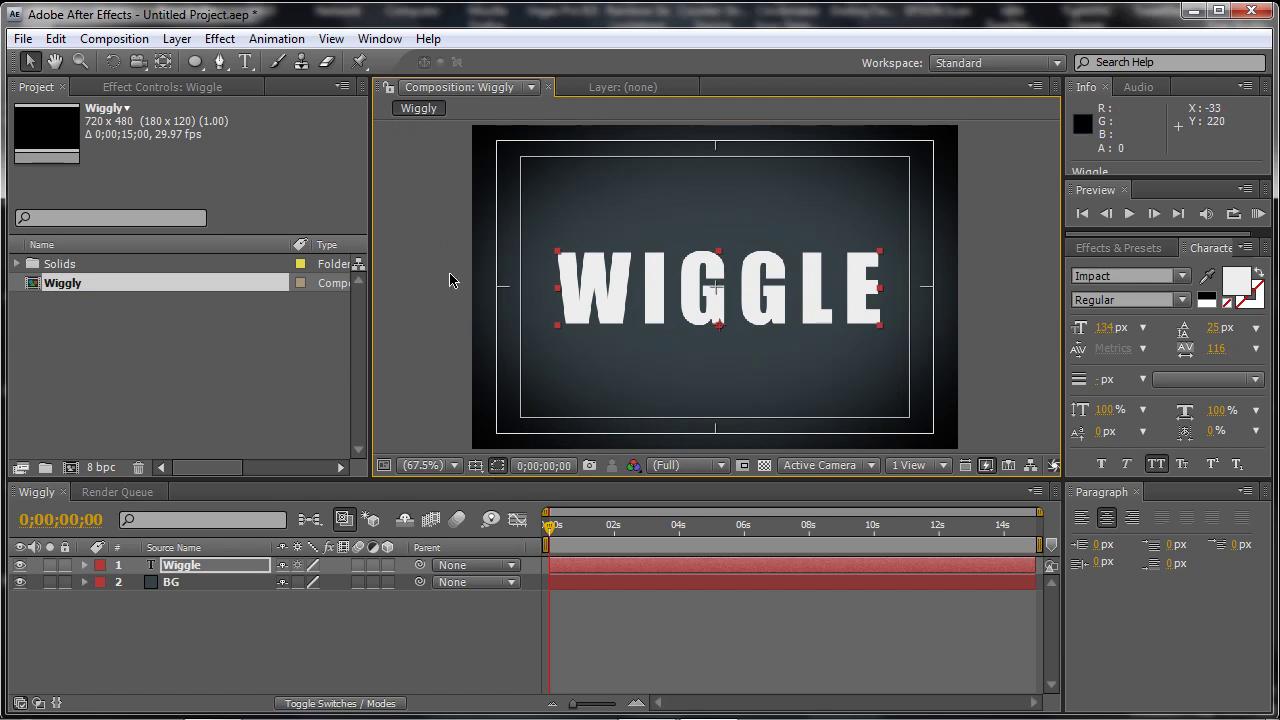
Hide the safe guides and enable the 3D Layer switch on the Wiggle text layer
key("'")
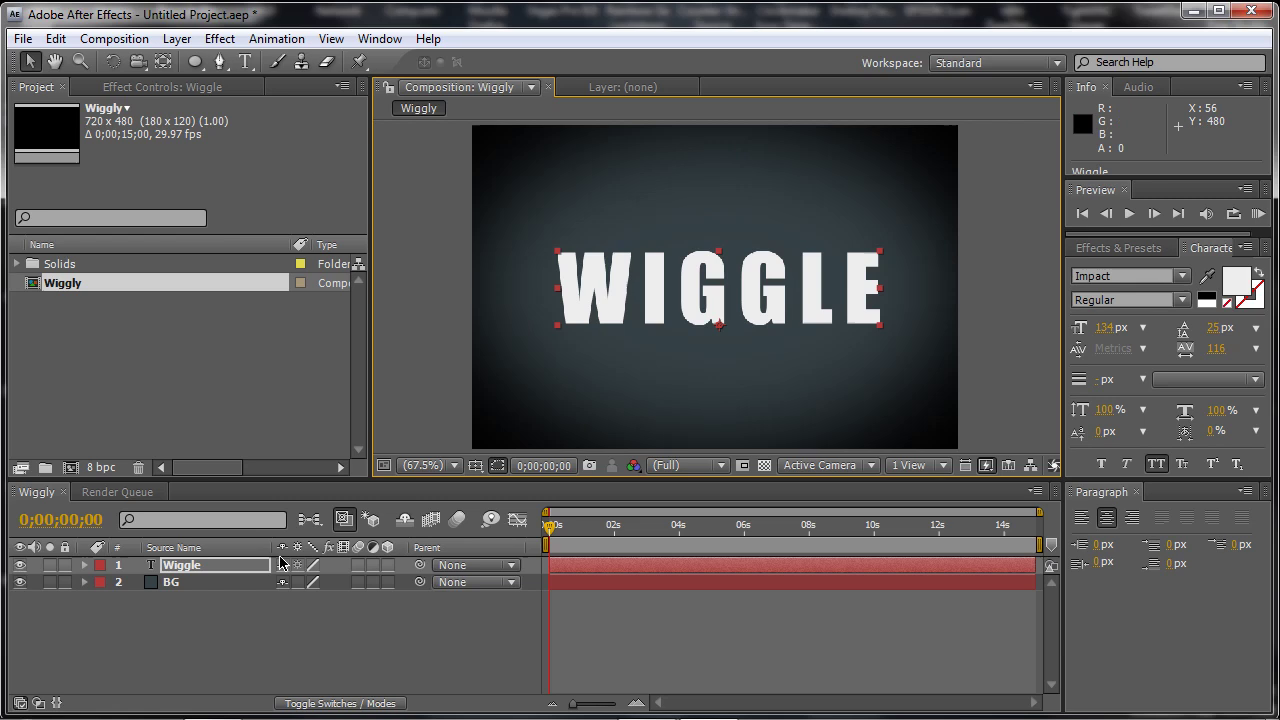
left_click(387, 566)
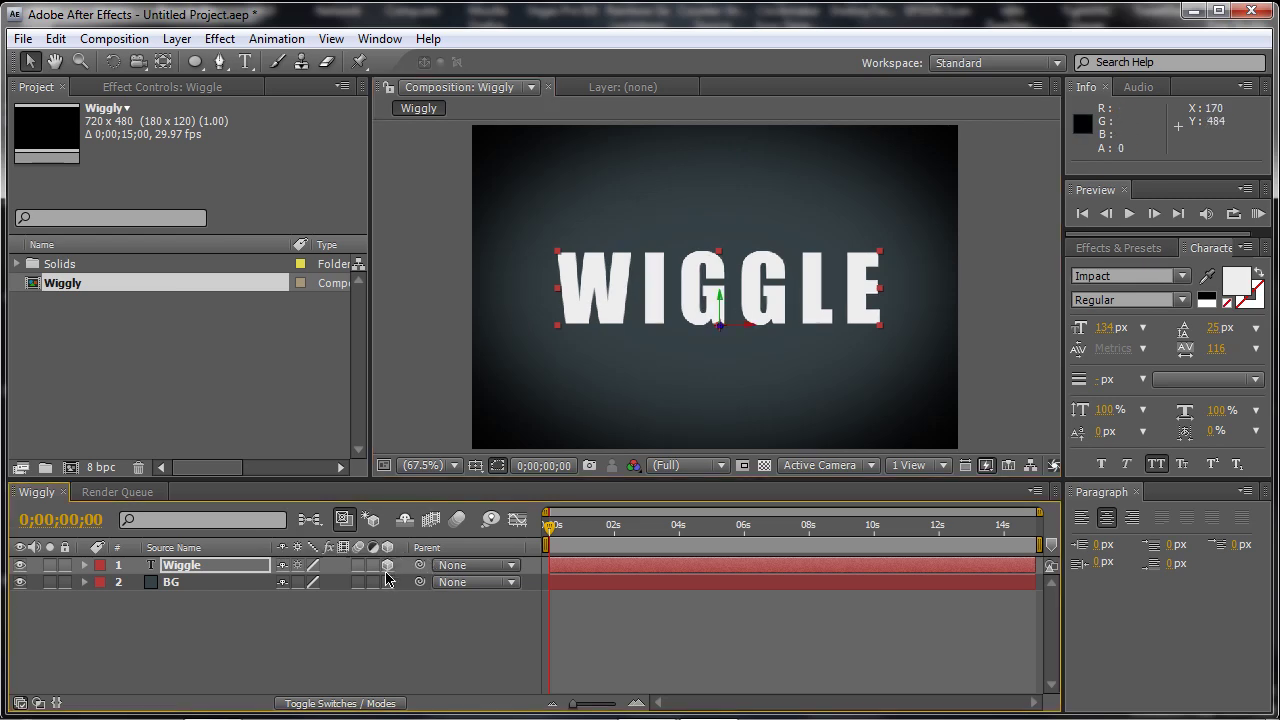
left_click(355, 704)
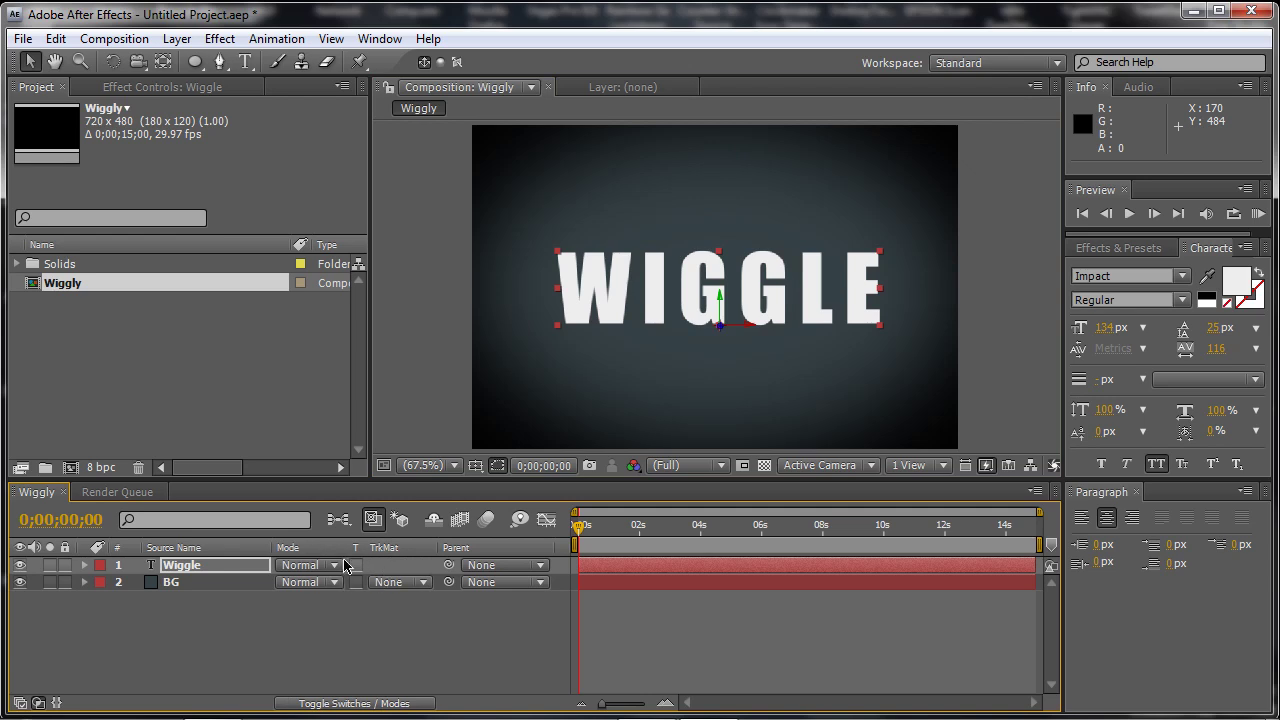
left_click(405, 706)
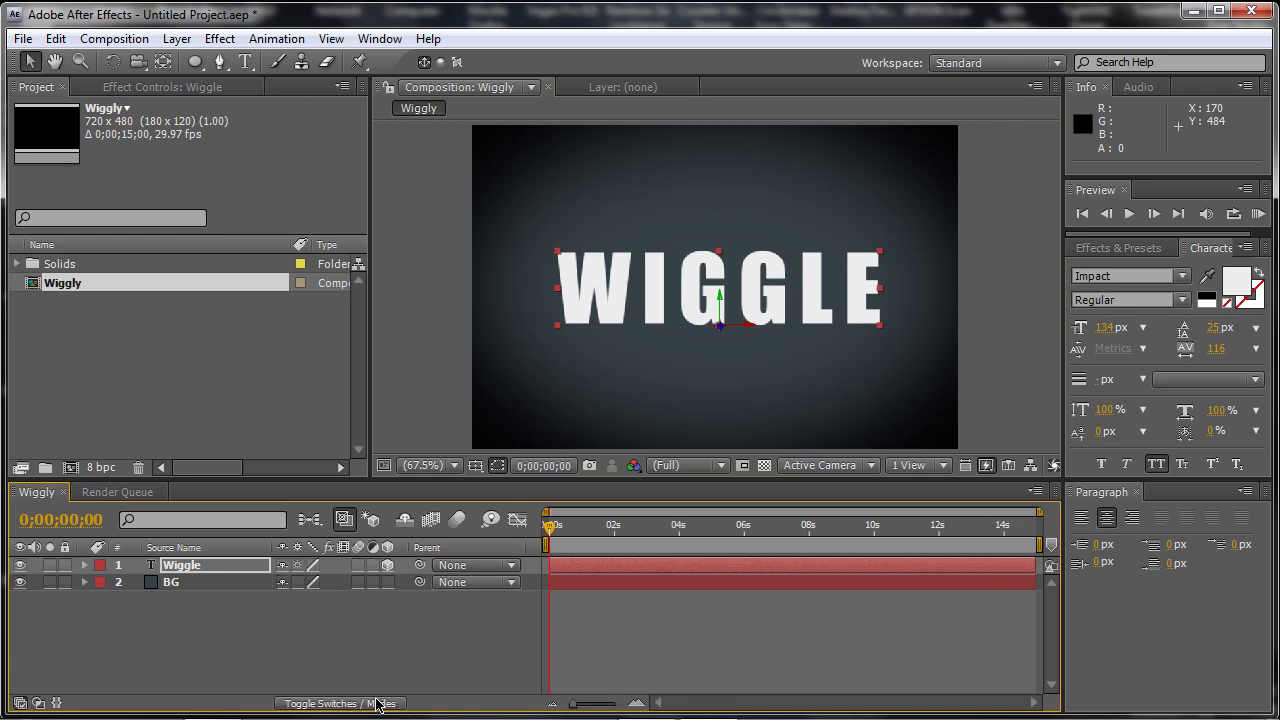
left_click(378, 704)
left_click(378, 704)
Add Camera 1 with the default 50mm preset via Layer > New > Camera
left_click(172, 39)
mouse_move(251, 48)
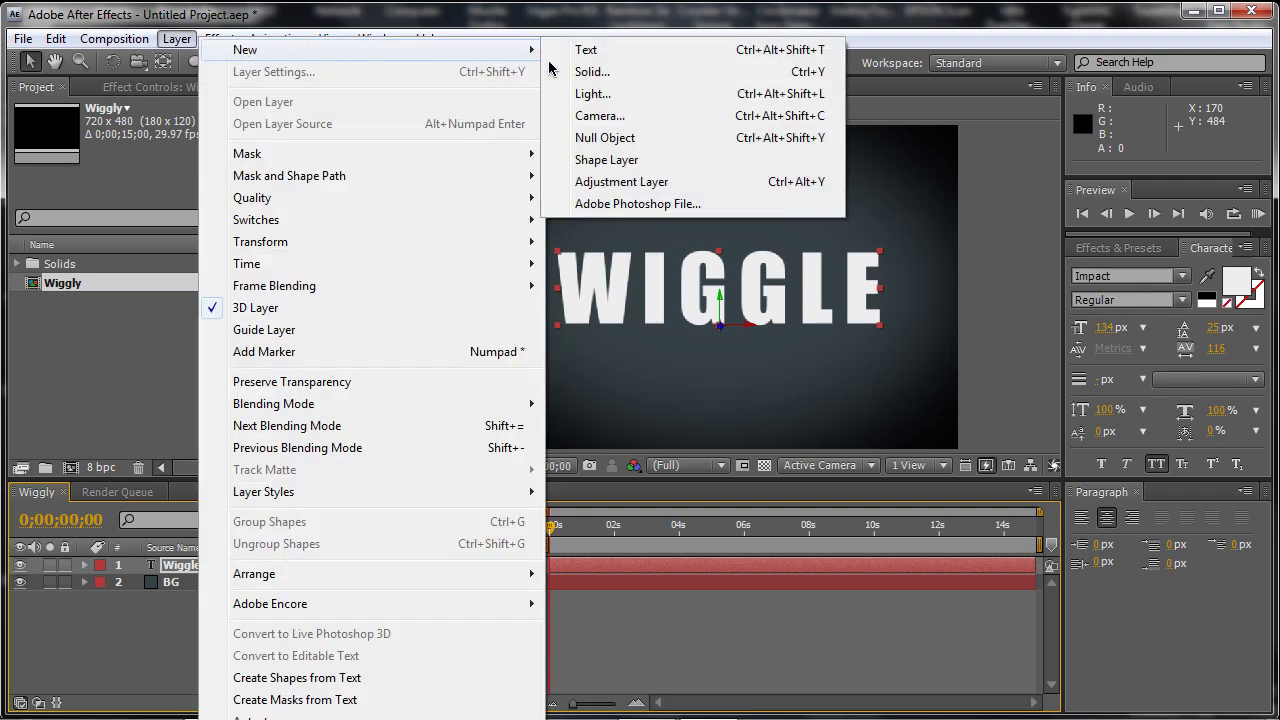
left_click(665, 118)
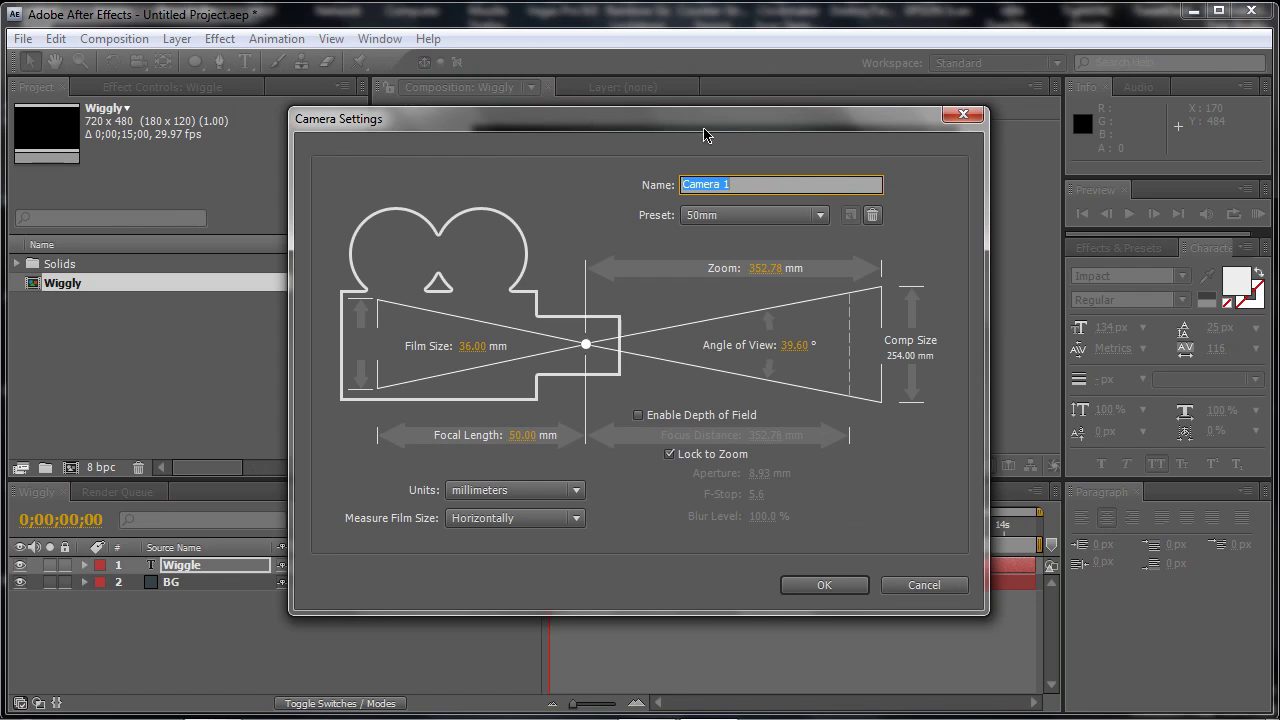
left_click_drag(586, 120, 653, 91)
left_click(880, 554)
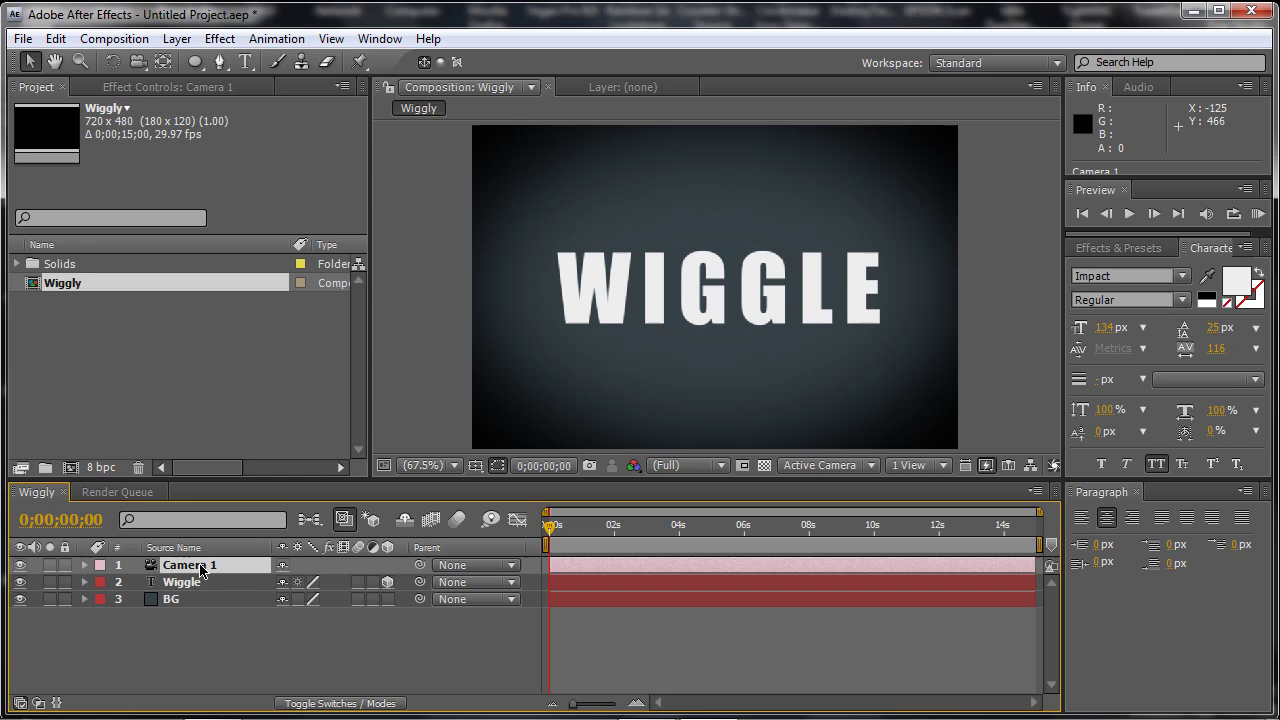
Add a wiggle(5,50) expression to Camera 1's Position and scrub to preview the shake
key("p")
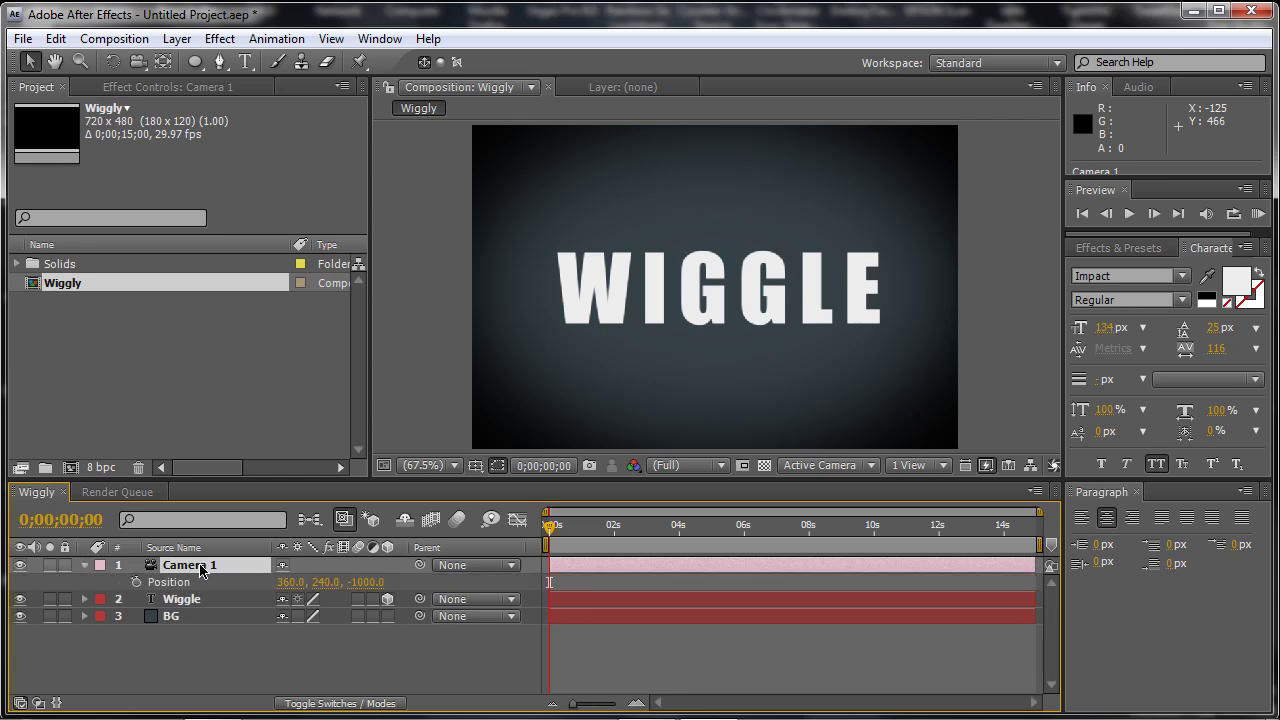
left_click(136, 583, "alt")
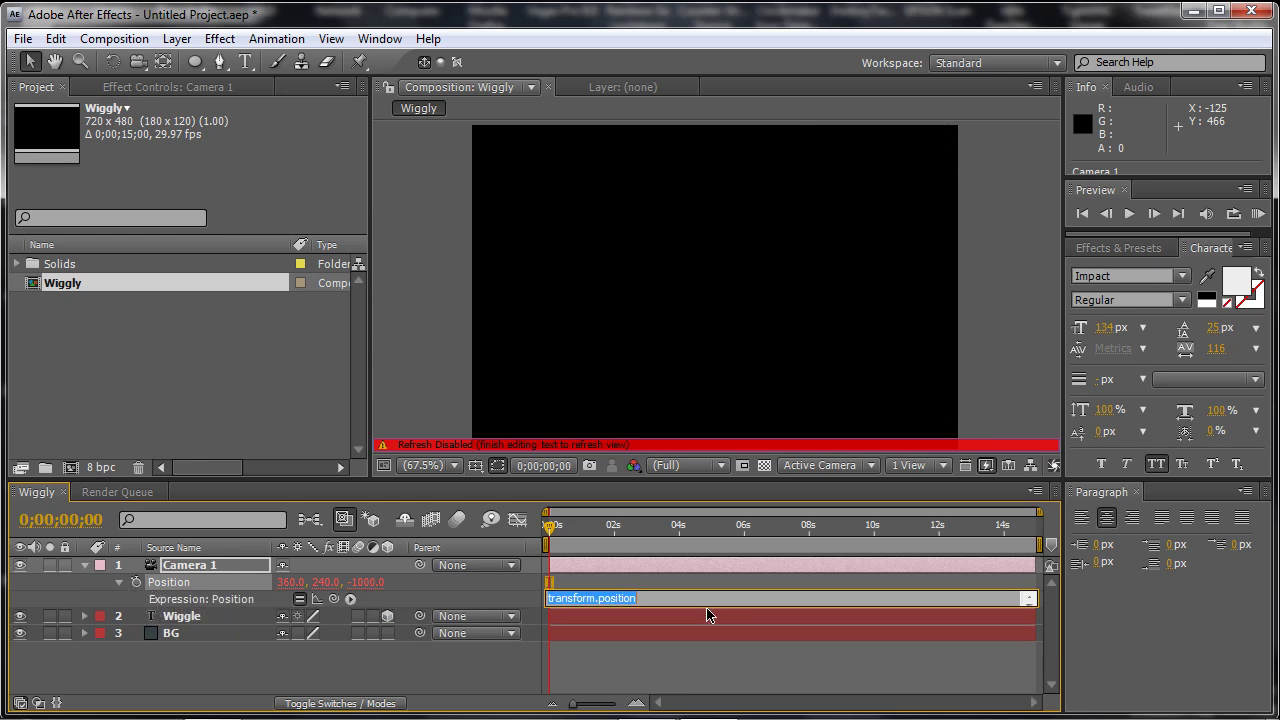
type("wiggle(5,50")
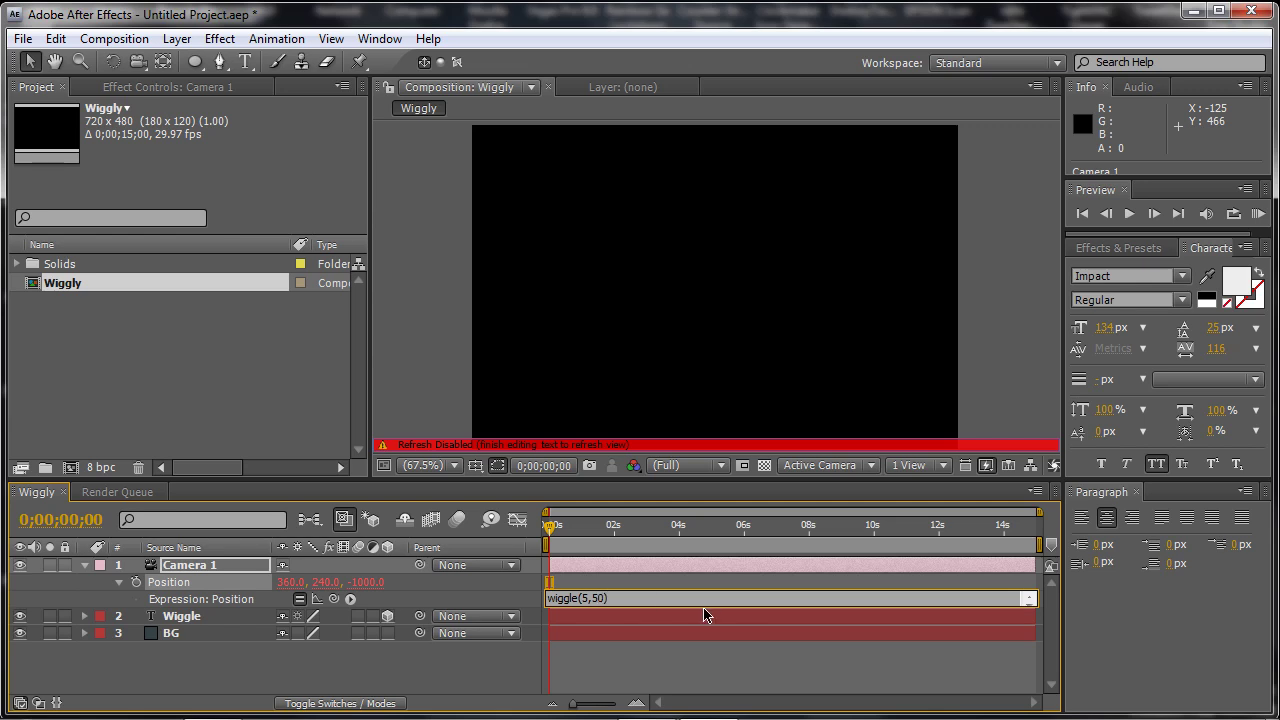
key("Return")
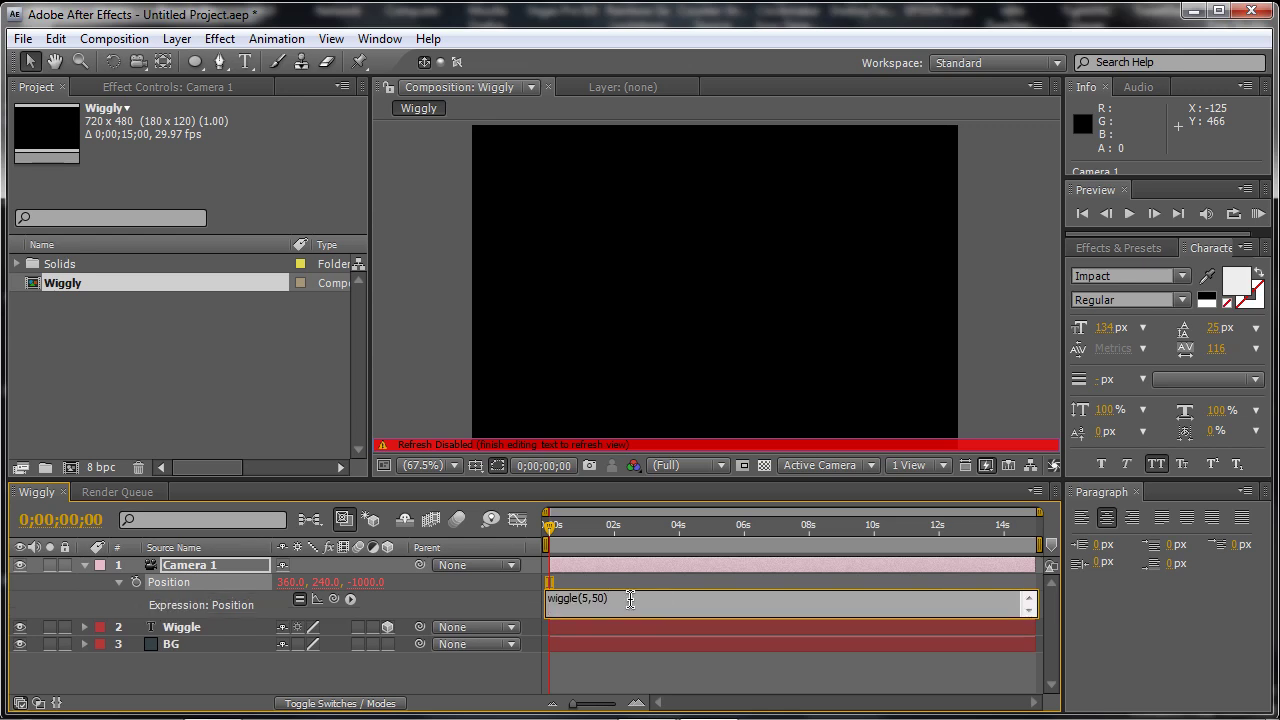
left_click(468, 592)
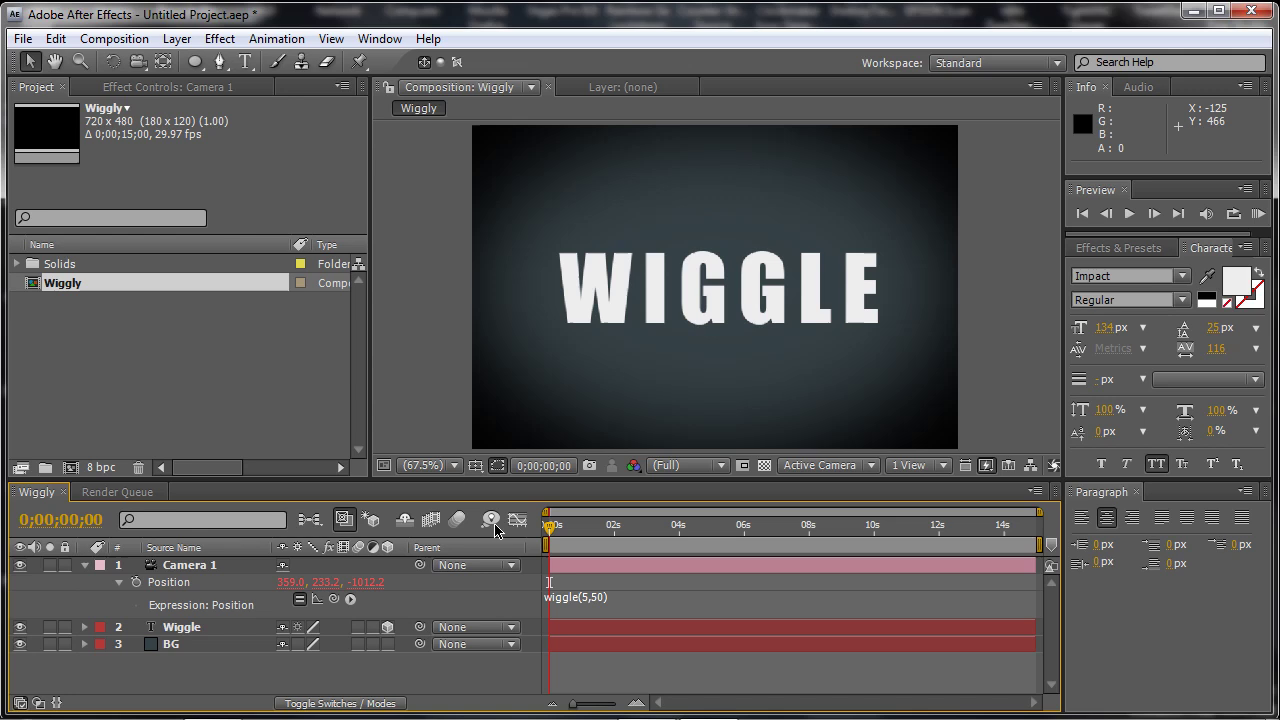
mouse_move(549, 534)
left_mouse_down()
mouse_move(971, 537)
mouse_move(546, 529)
left_mouse_up()
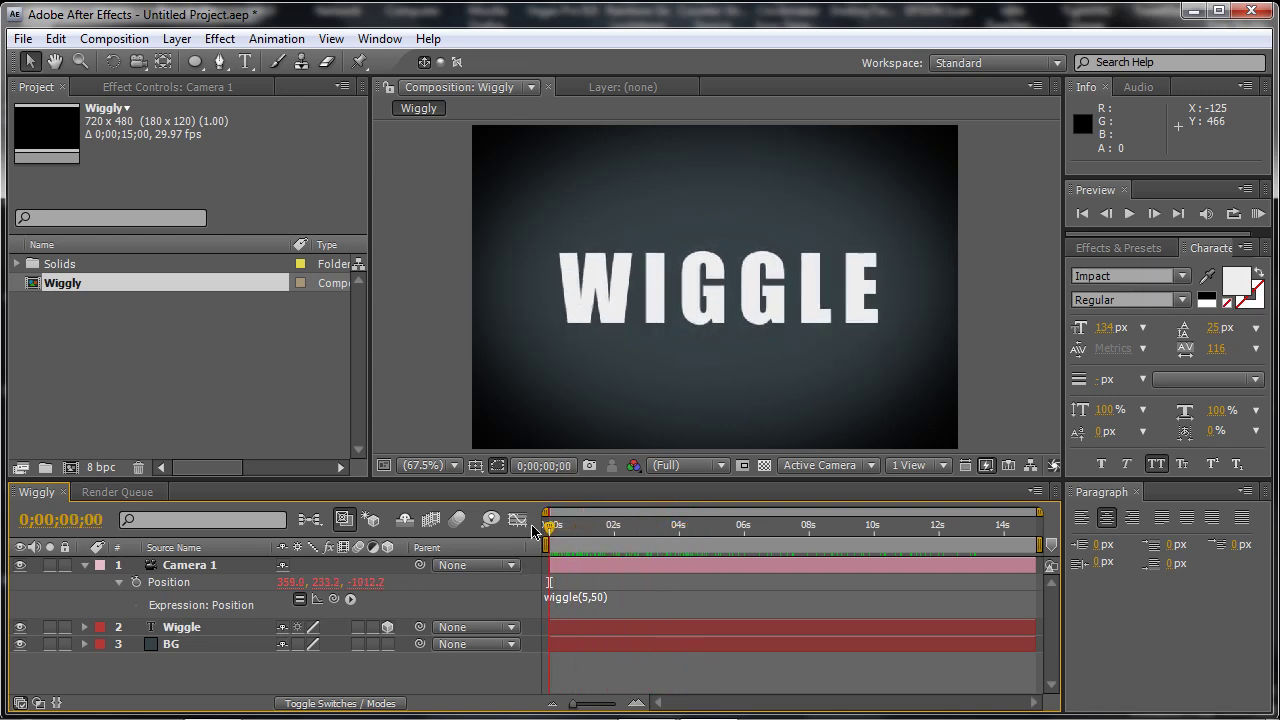
Raise the camera wiggle to wiggle(5,100), preview the stronger shake, then delete the expression text
left_click(604, 599)
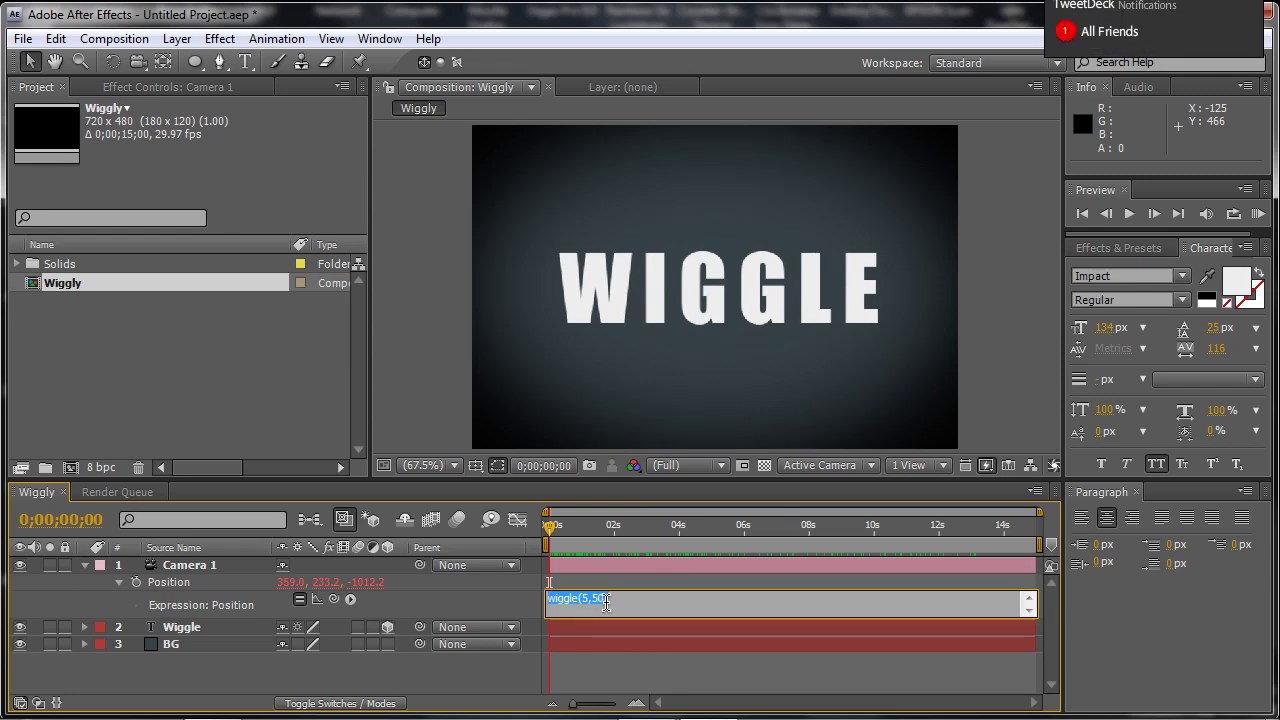
left_click(602, 600)
double_click(599, 600)
left_click(642, 598)
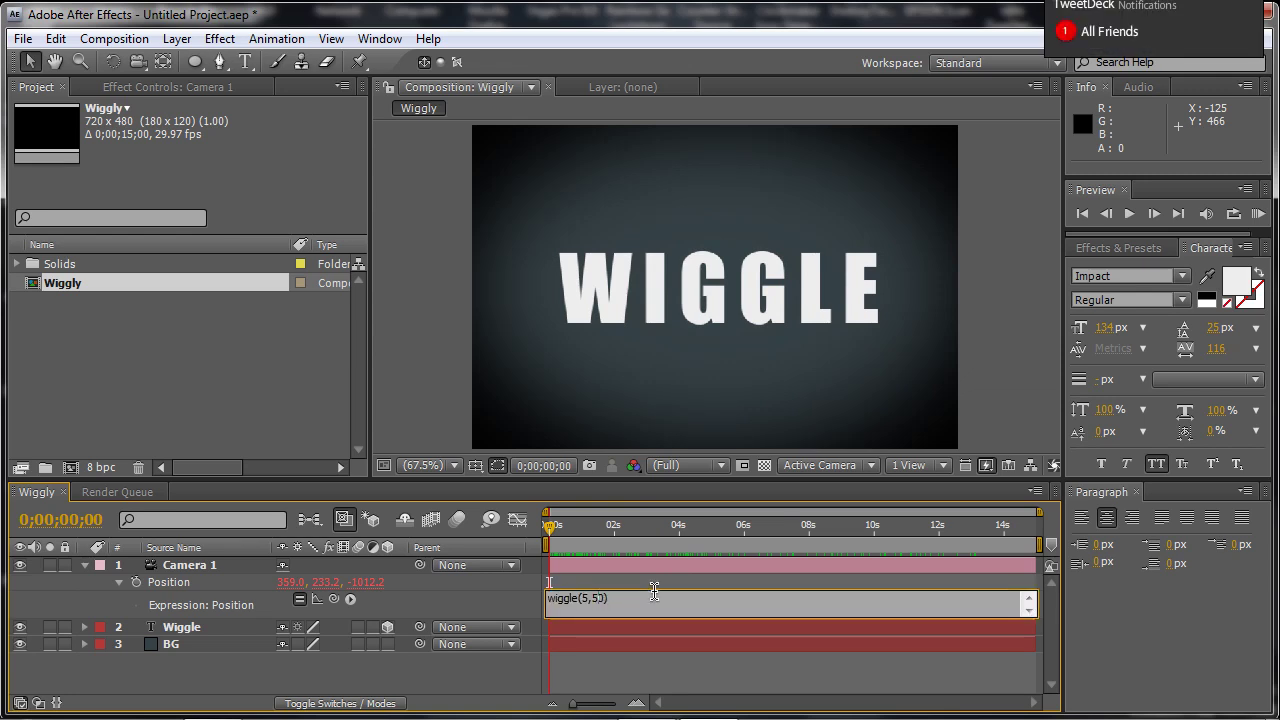
type("10")
left_click(697, 579)
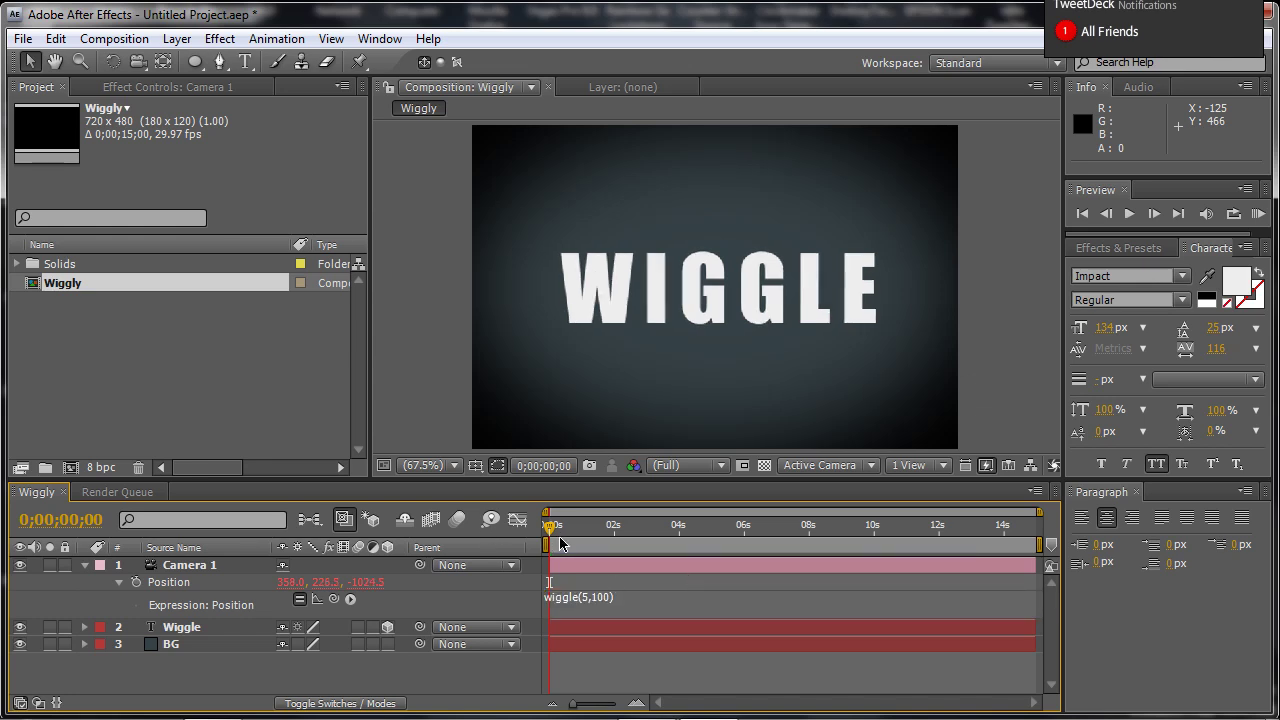
mouse_move(549, 538)
left_mouse_down()
mouse_move(654, 554)
mouse_move(986, 537)
mouse_move(543, 537)
left_mouse_up()
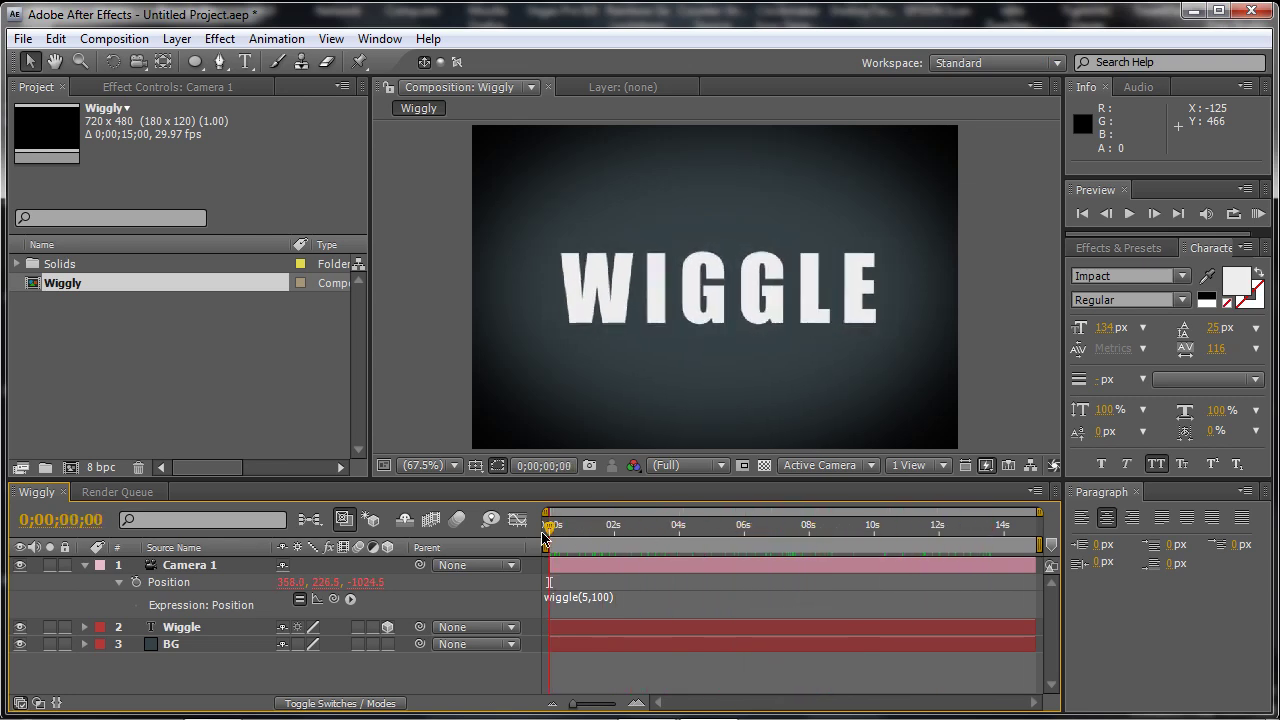
left_click(611, 598)
key("BackSpace")
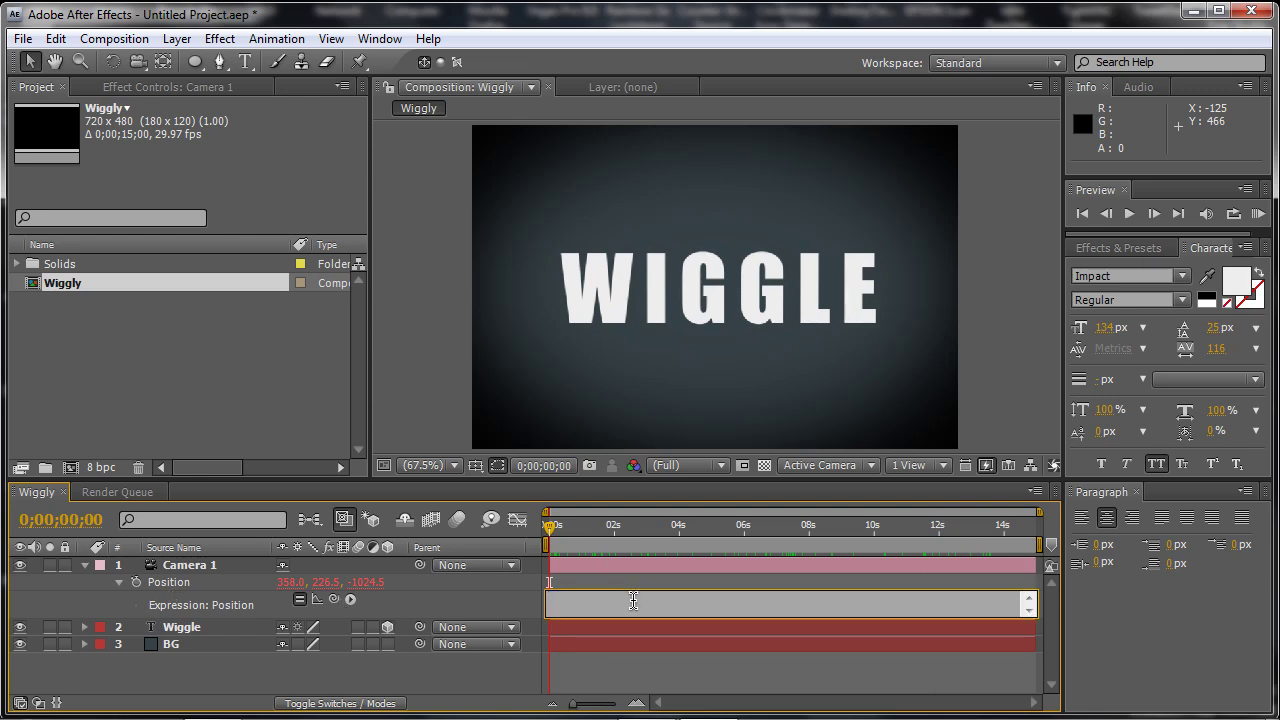
Give the Wiggle text's Position a wiggle(5,150) expression, reduce it to wiggle(5,50), and scrub to check
left_click(176, 641)
left_click(193, 603)
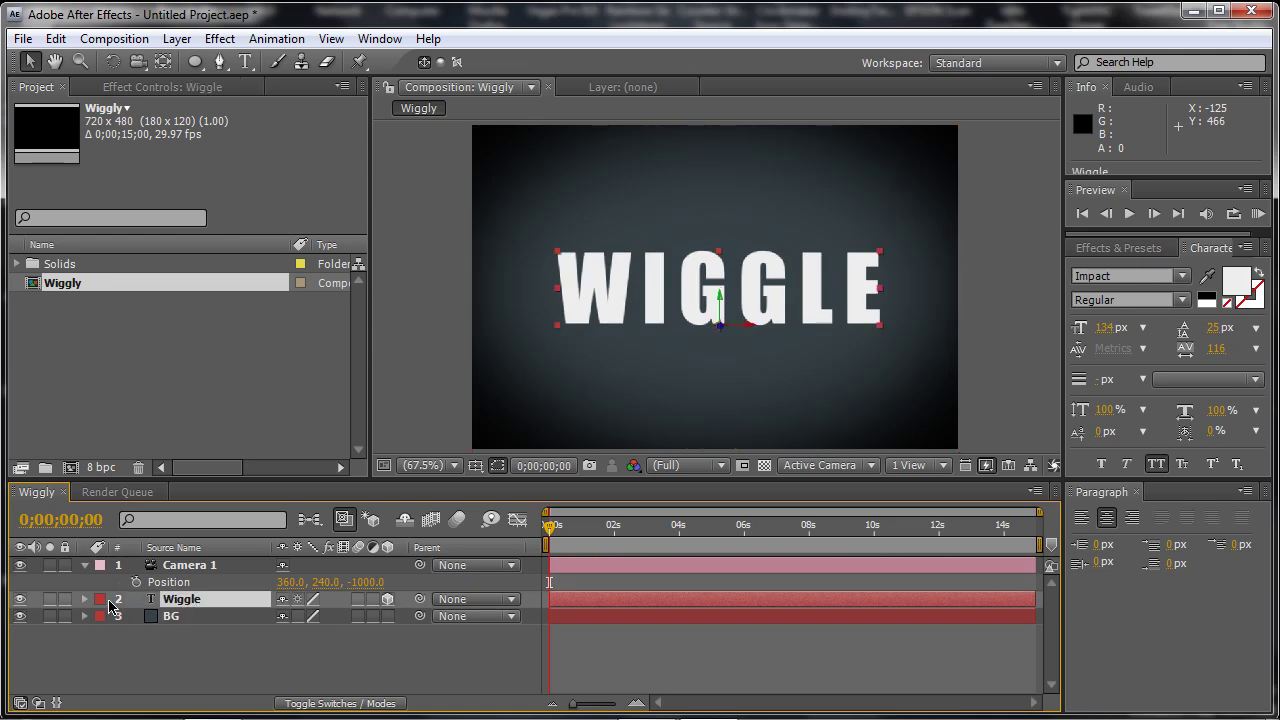
key("p")
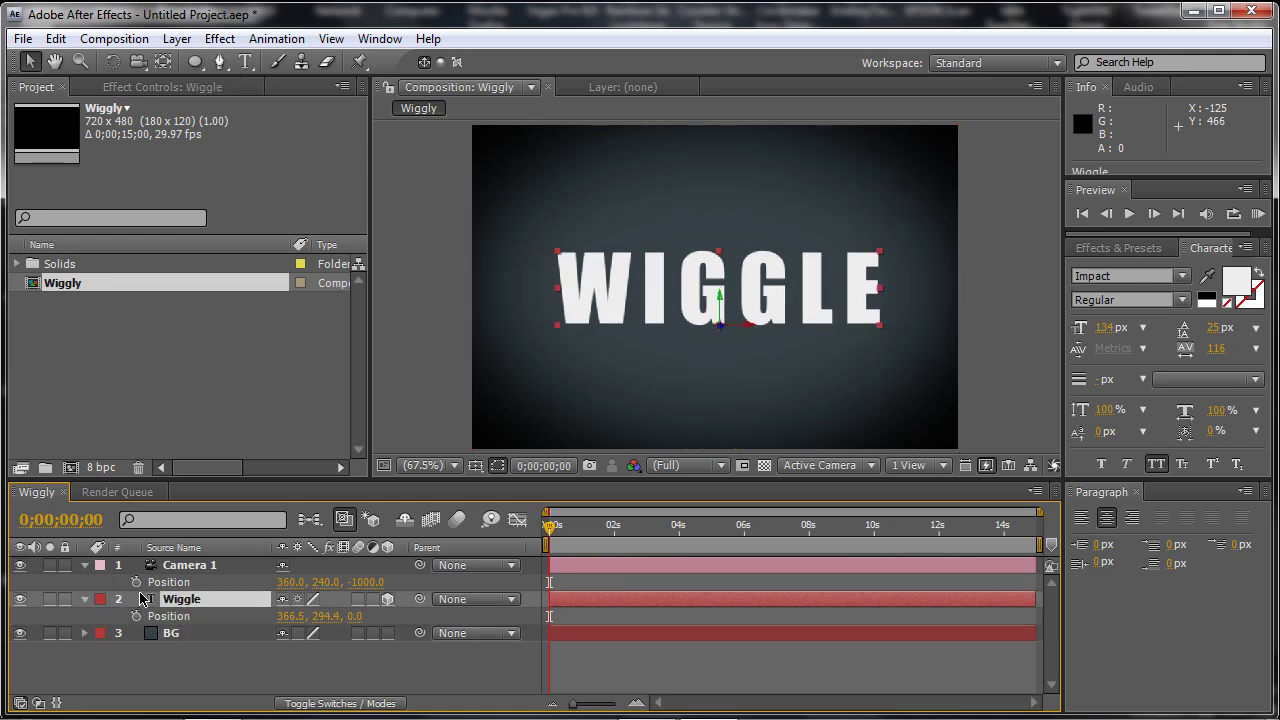
left_click(136, 616, "alt")
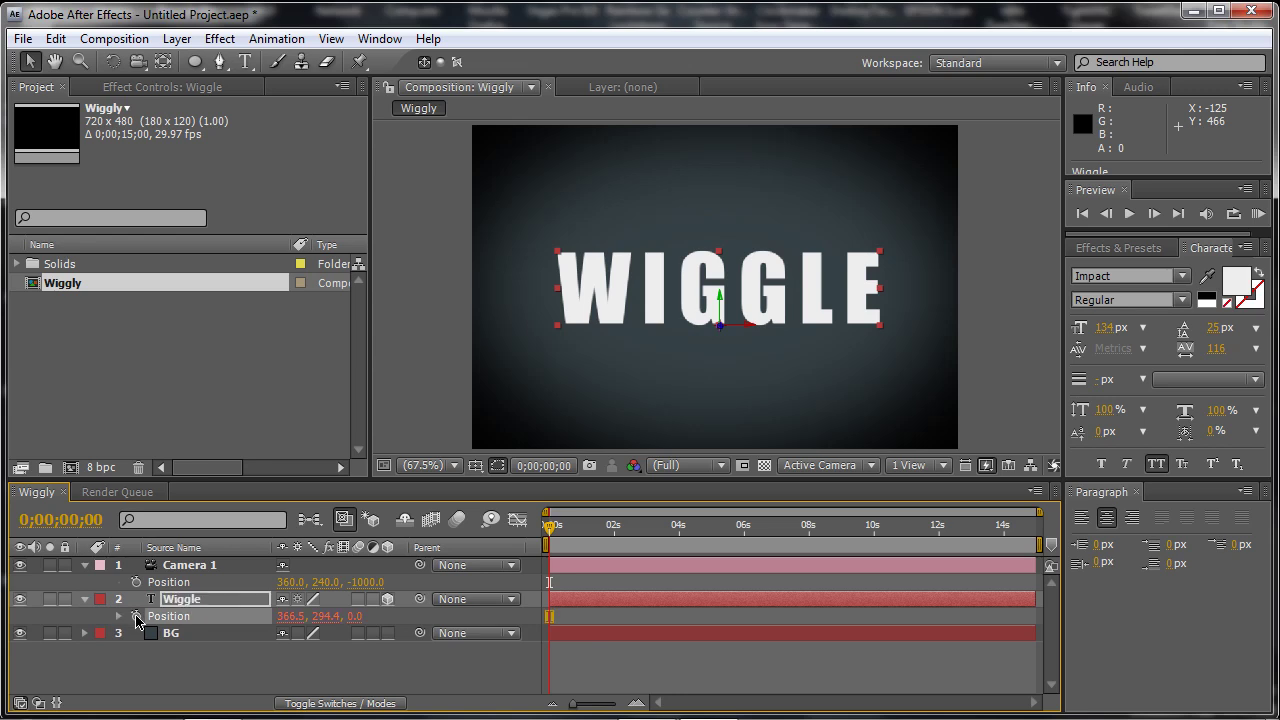
type("wiggle(5,150")
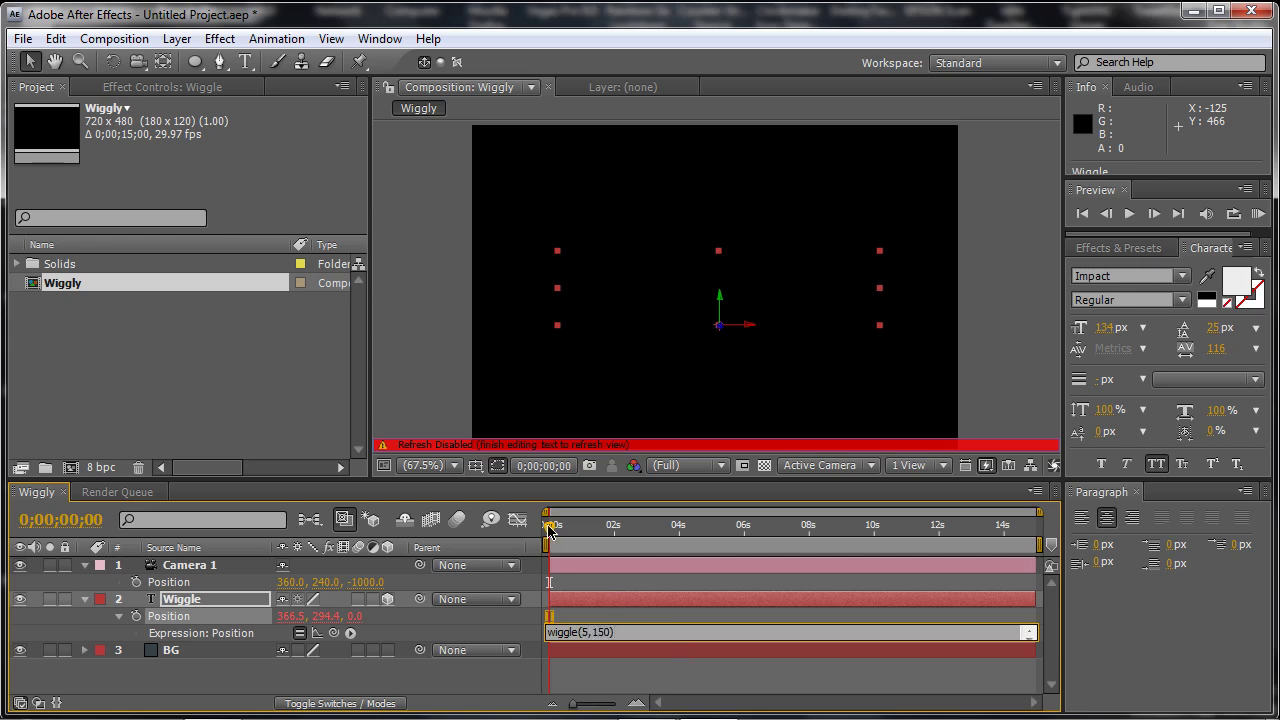
mouse_move(548, 530)
left_mouse_down()
mouse_move(868, 545)
mouse_move(540, 541)
left_mouse_up()
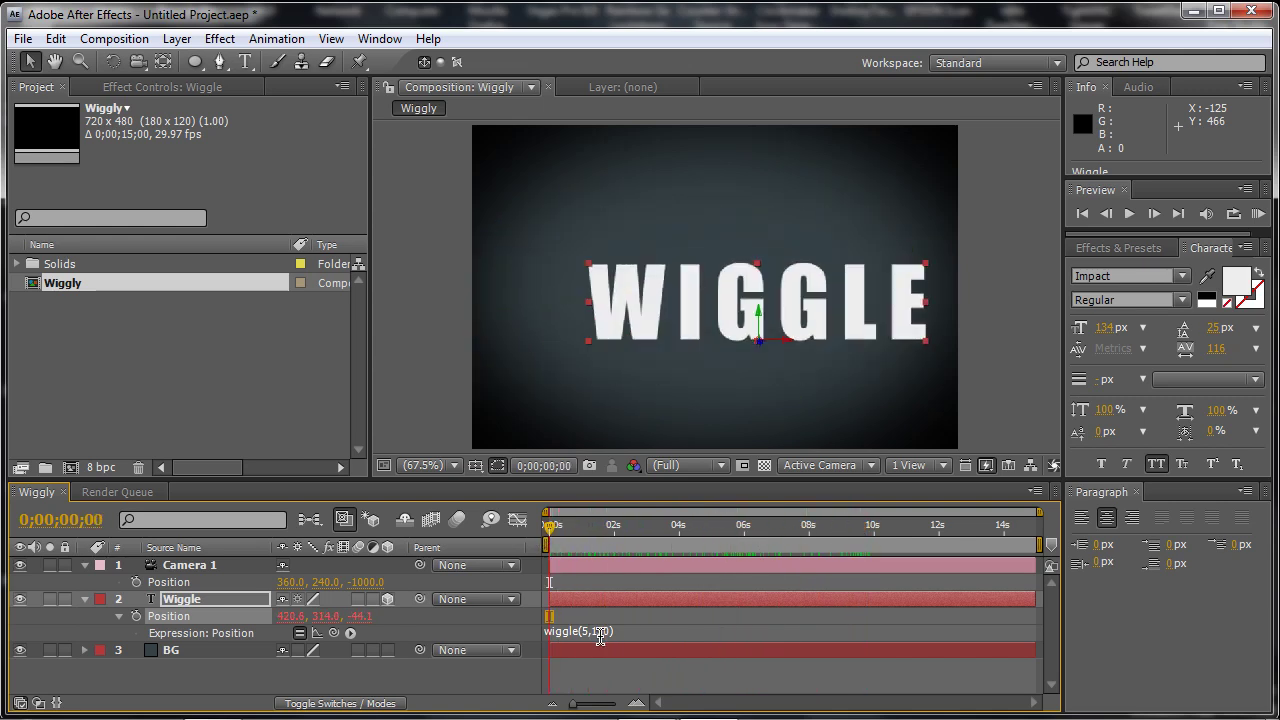
left_click(600, 632)
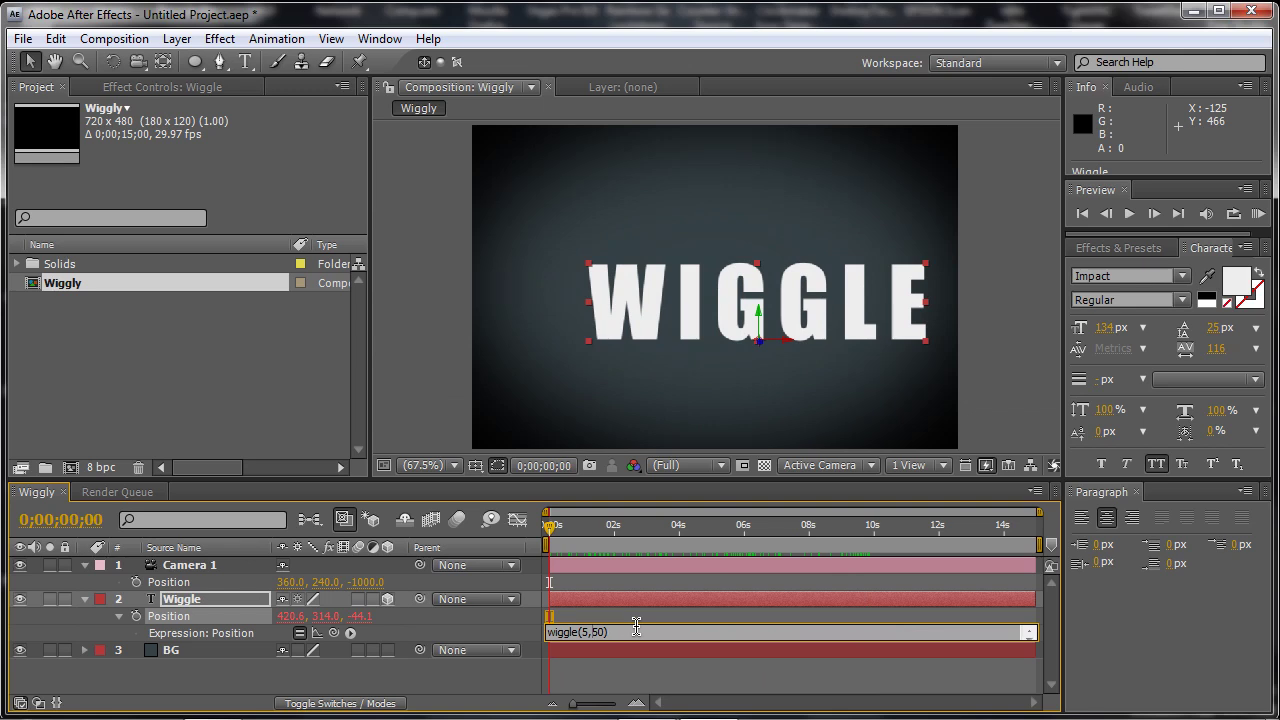
left_click_drag(556, 528, 825, 530)
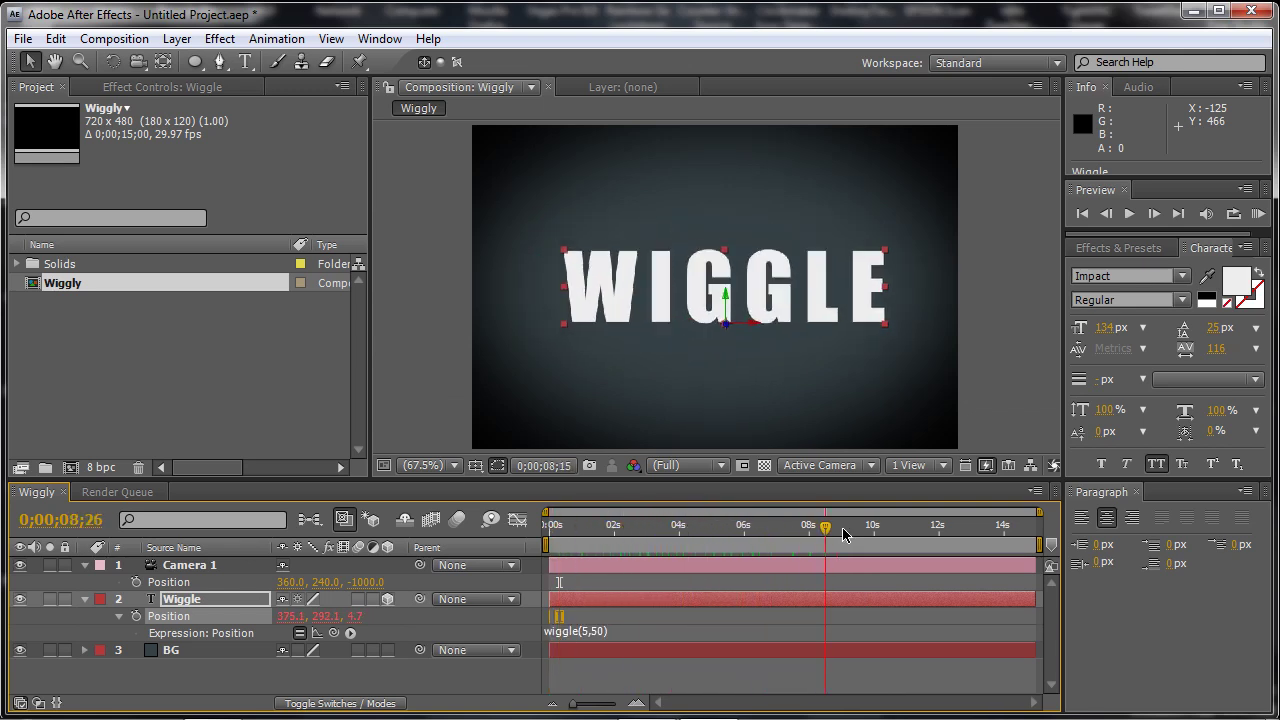
left_click_drag(568, 529, 549, 529)
Set preview resolution to Half, trim the work area to about 4 seconds, and RAM-preview it
left_click(700, 465)
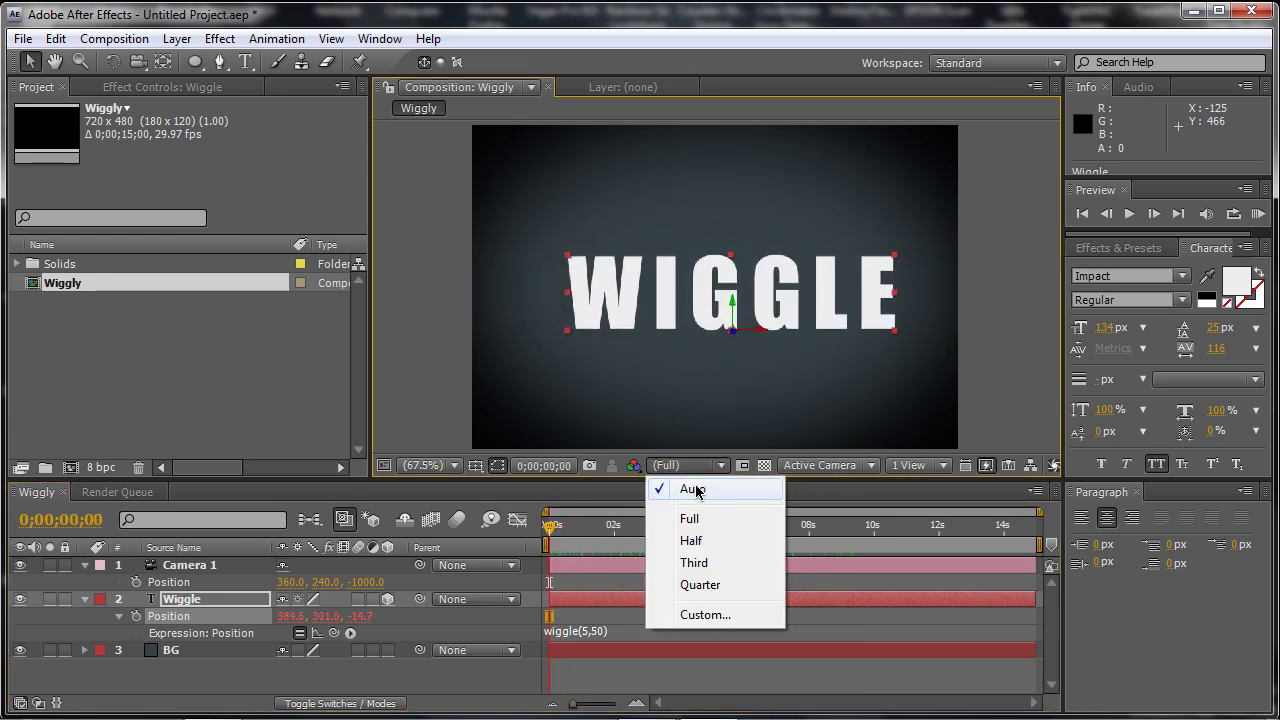
left_click(696, 546)
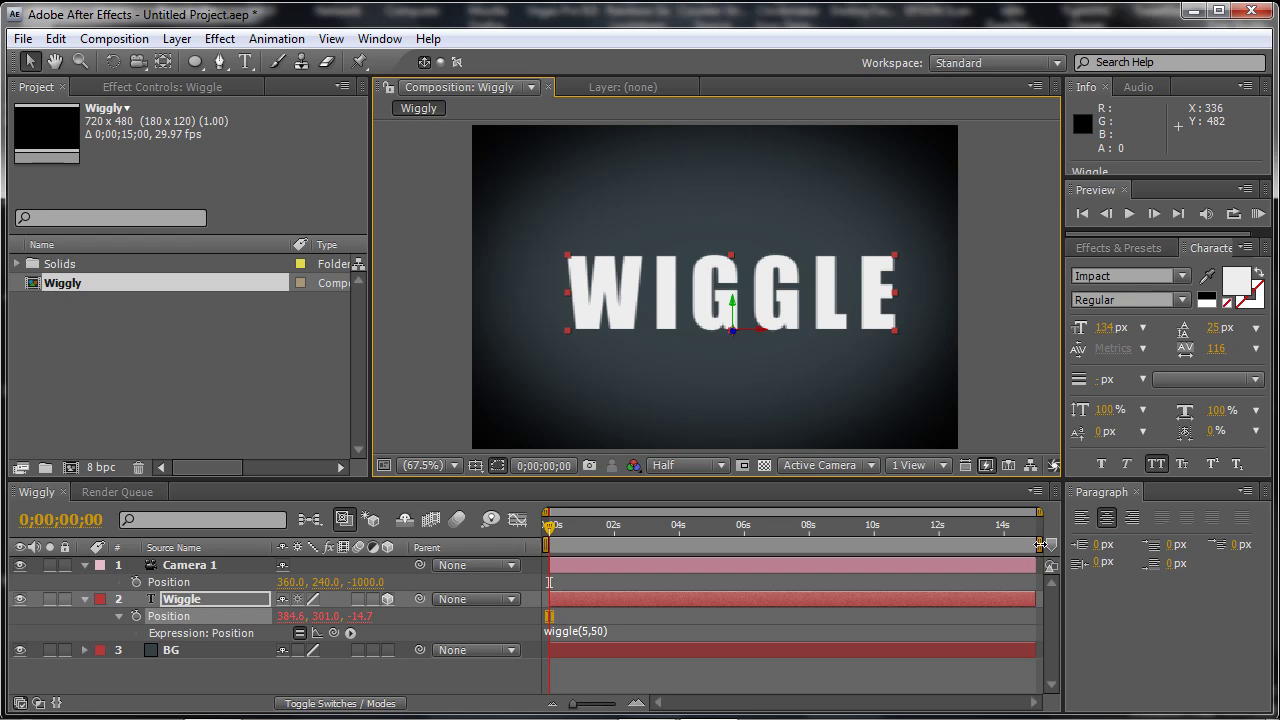
left_click_drag(1007, 545, 646, 546)
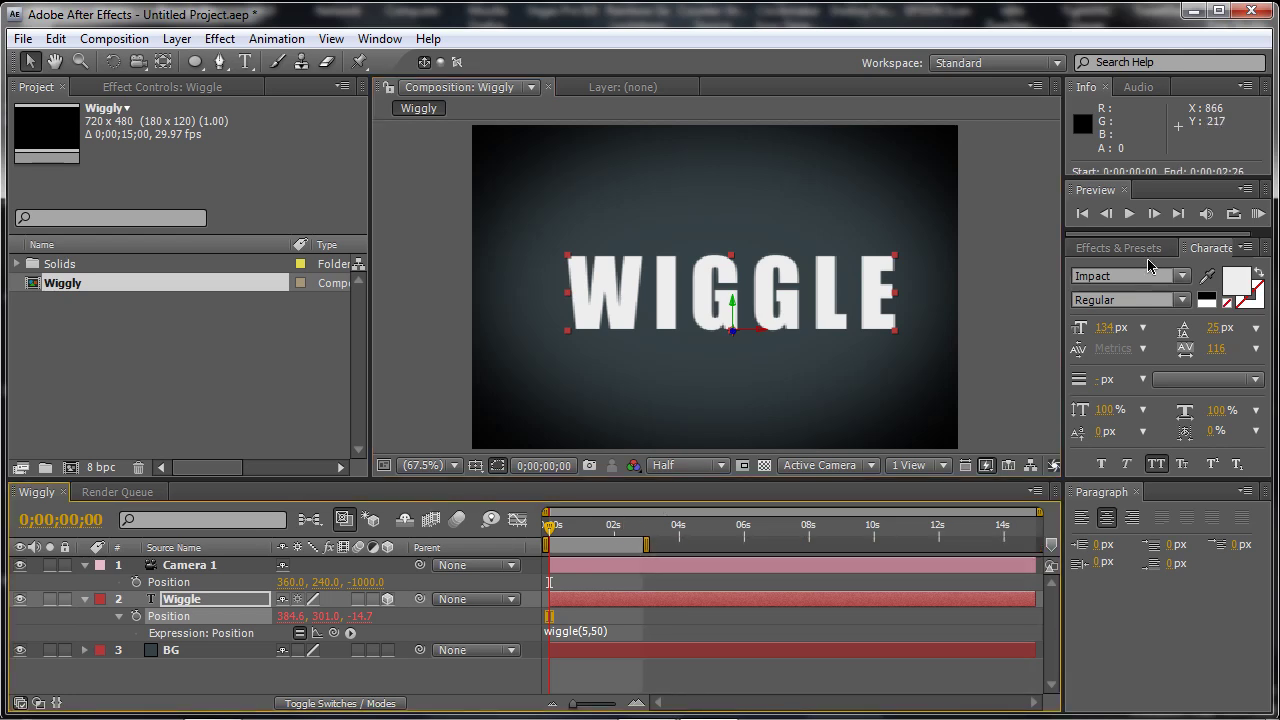
left_click(1257, 213)
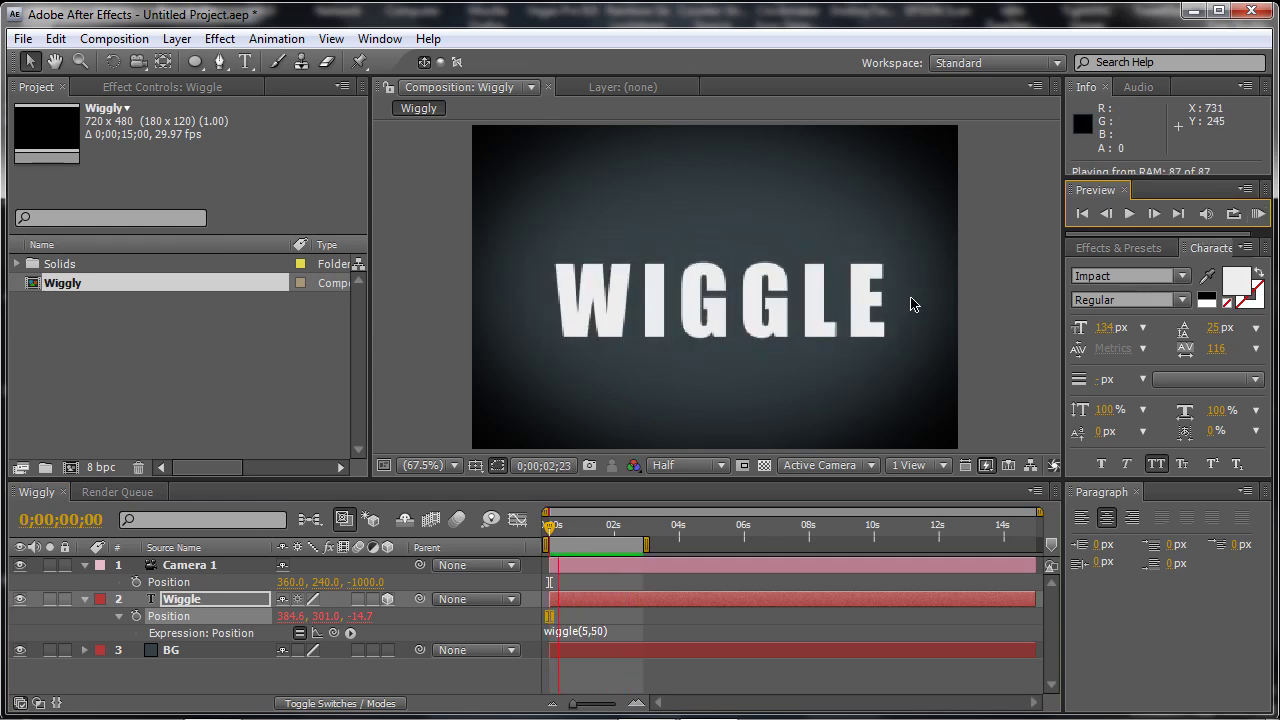
Maximize the composition viewer with the ` key and play back the wiggling text, then restore the layout
left_click(800, 307)
key("grave")
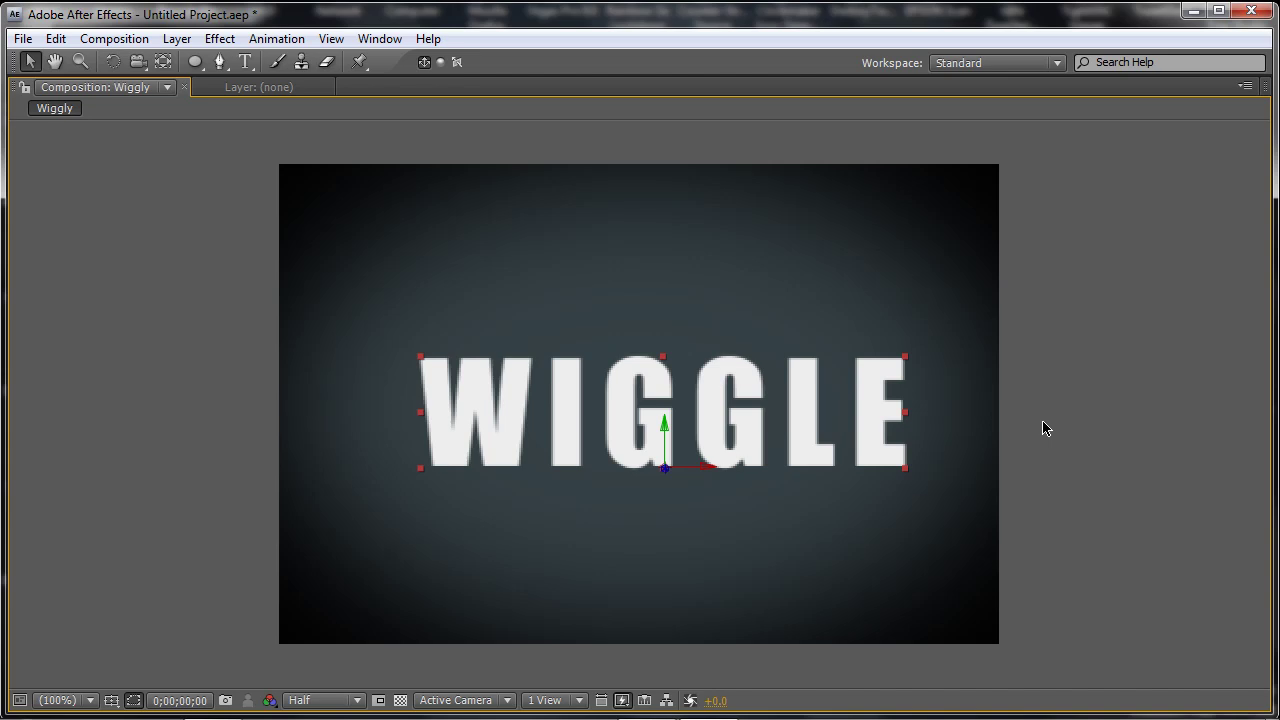
key("KP_0")
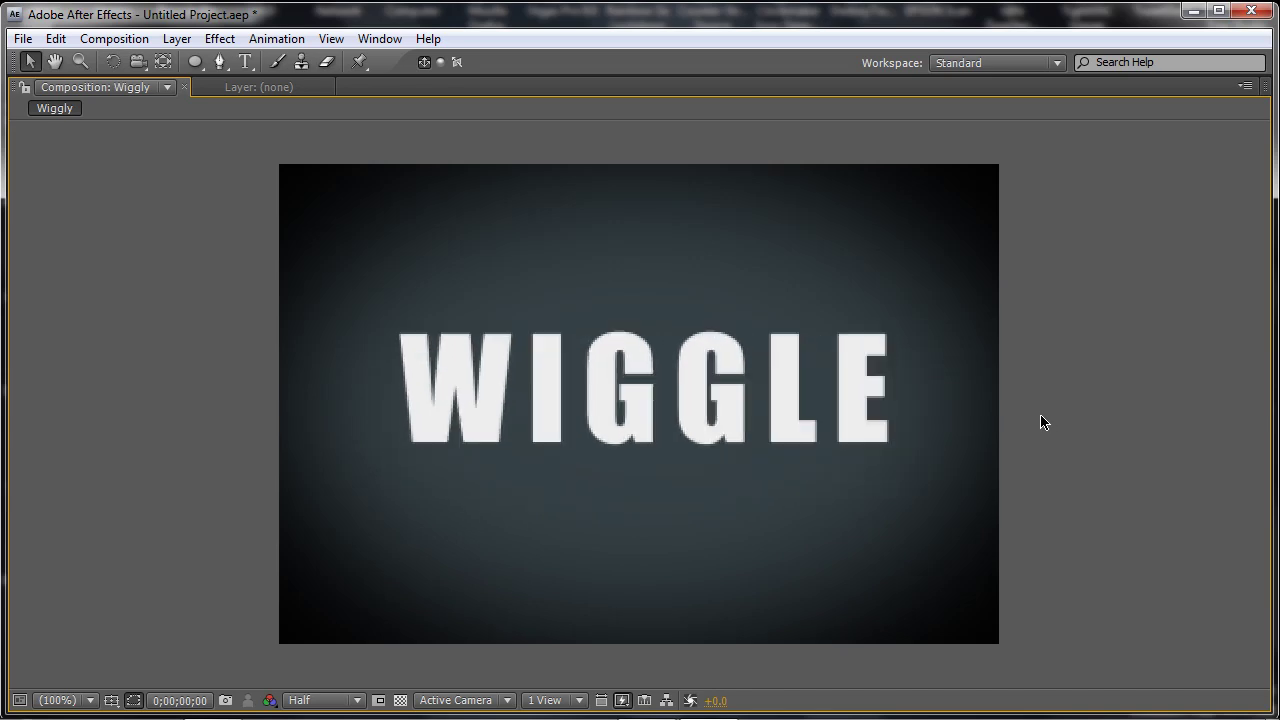
key("space")
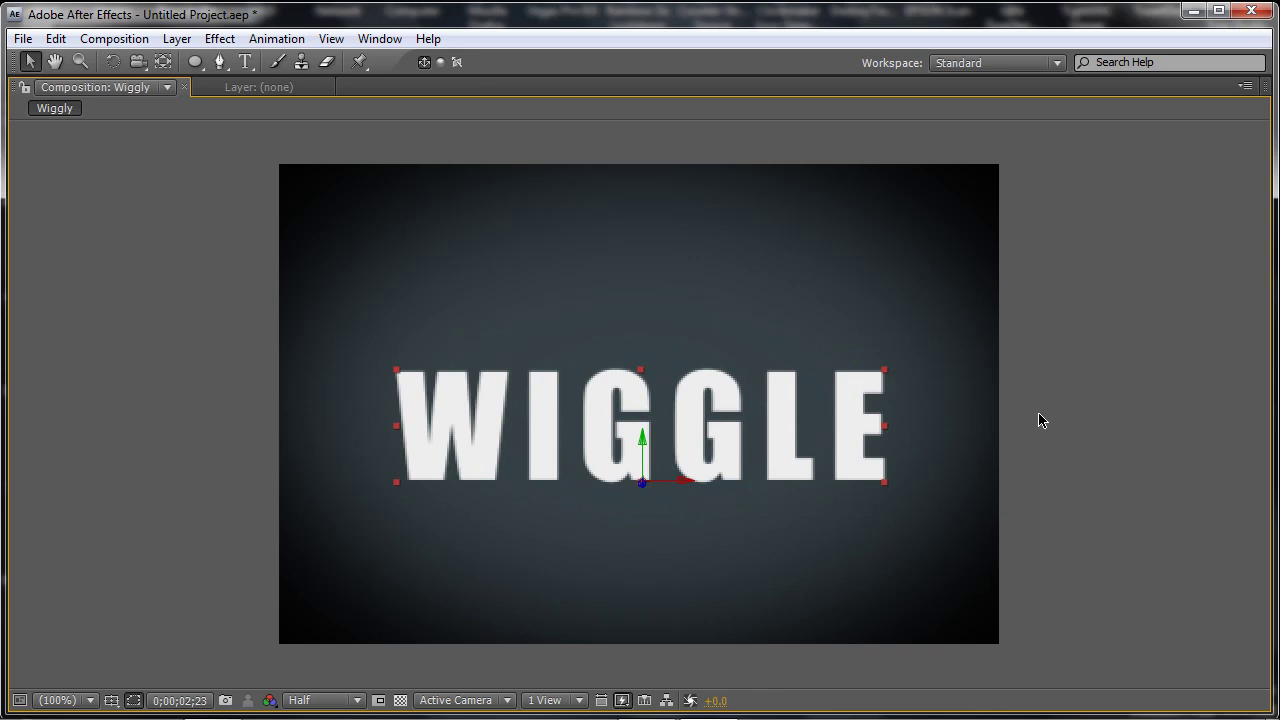
key("grave")
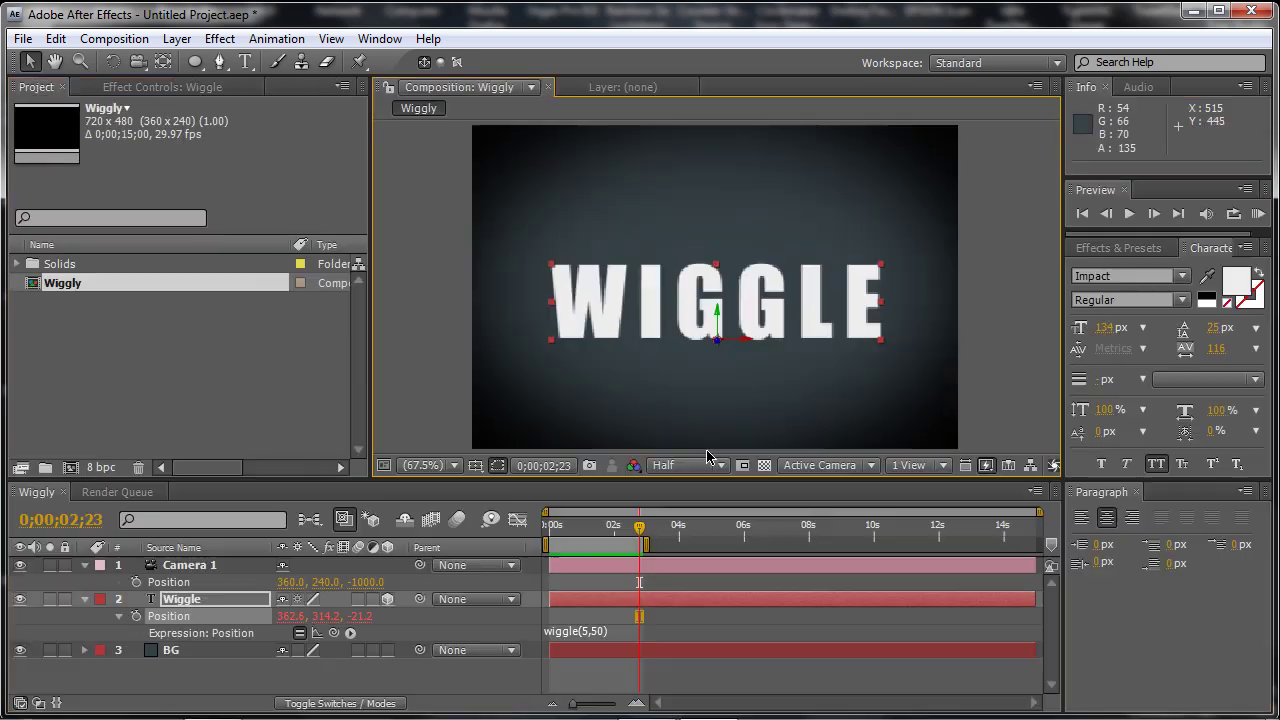
Paste the text's wiggle expression onto Camera 1's Position and change it to wiggle(5,100)
left_click(604, 638)
key("ctrl+c")
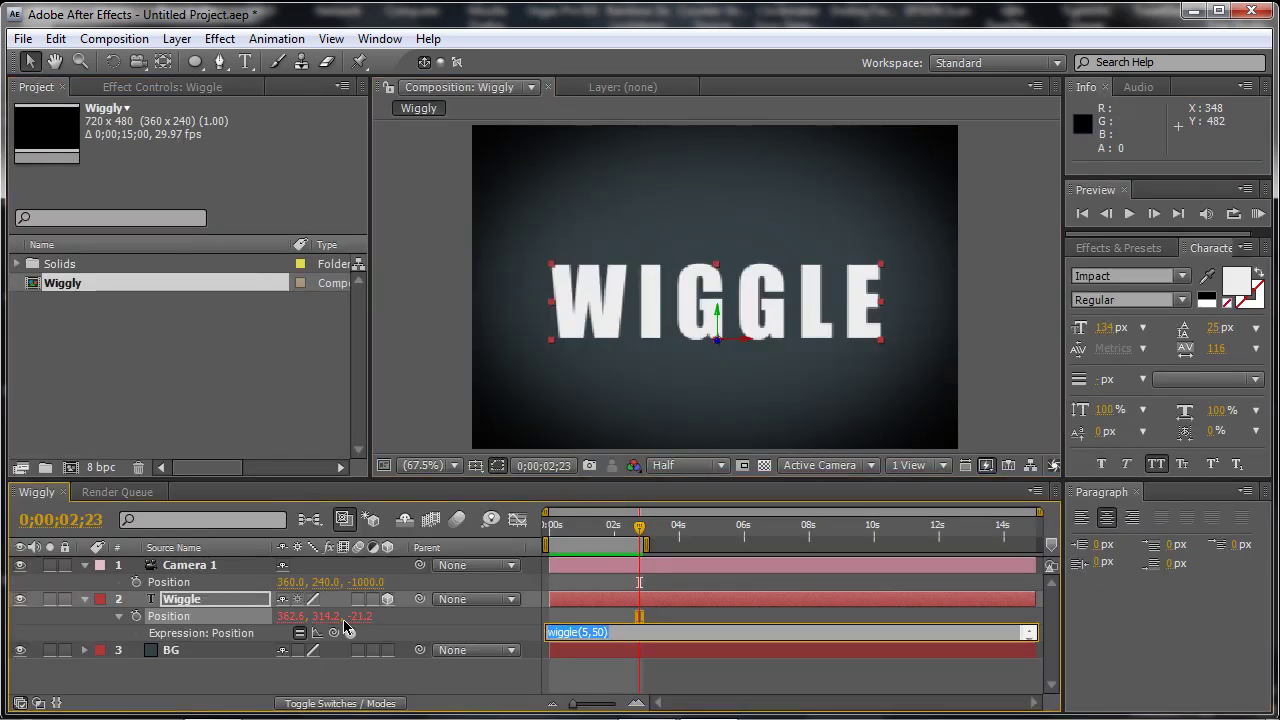
left_click(200, 566)
left_click(136, 583)
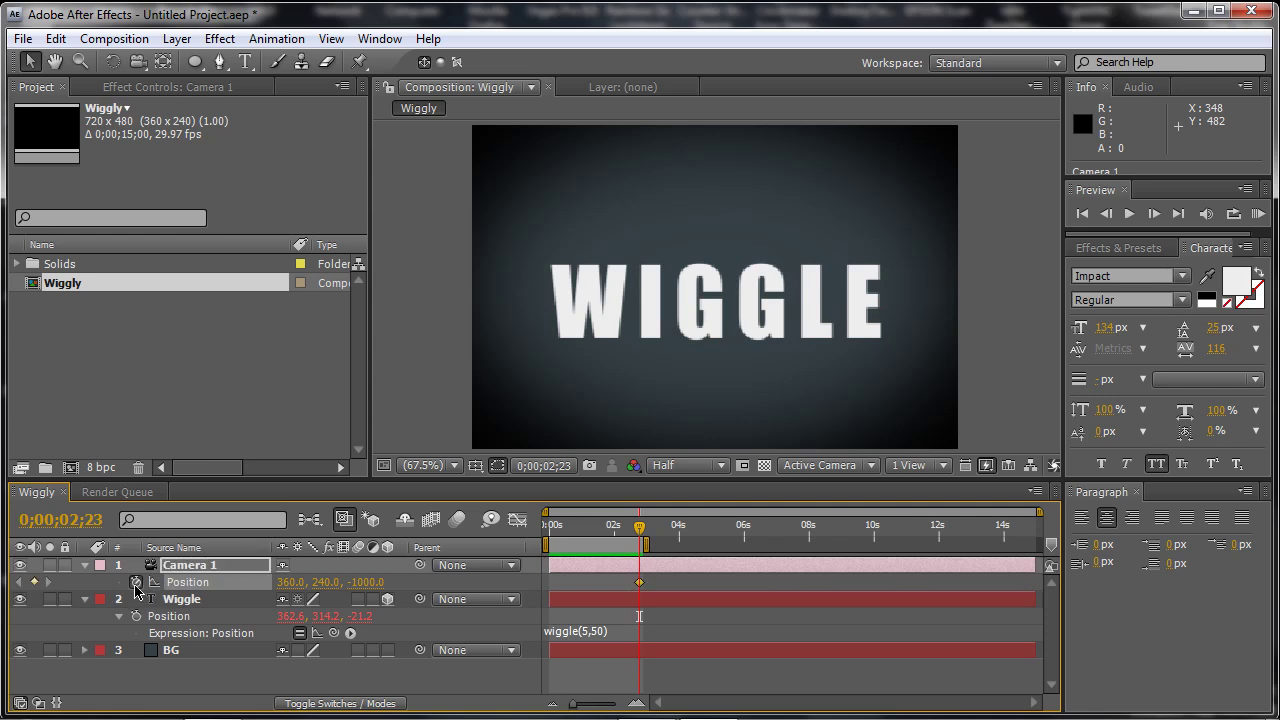
left_click(136, 583, "alt")
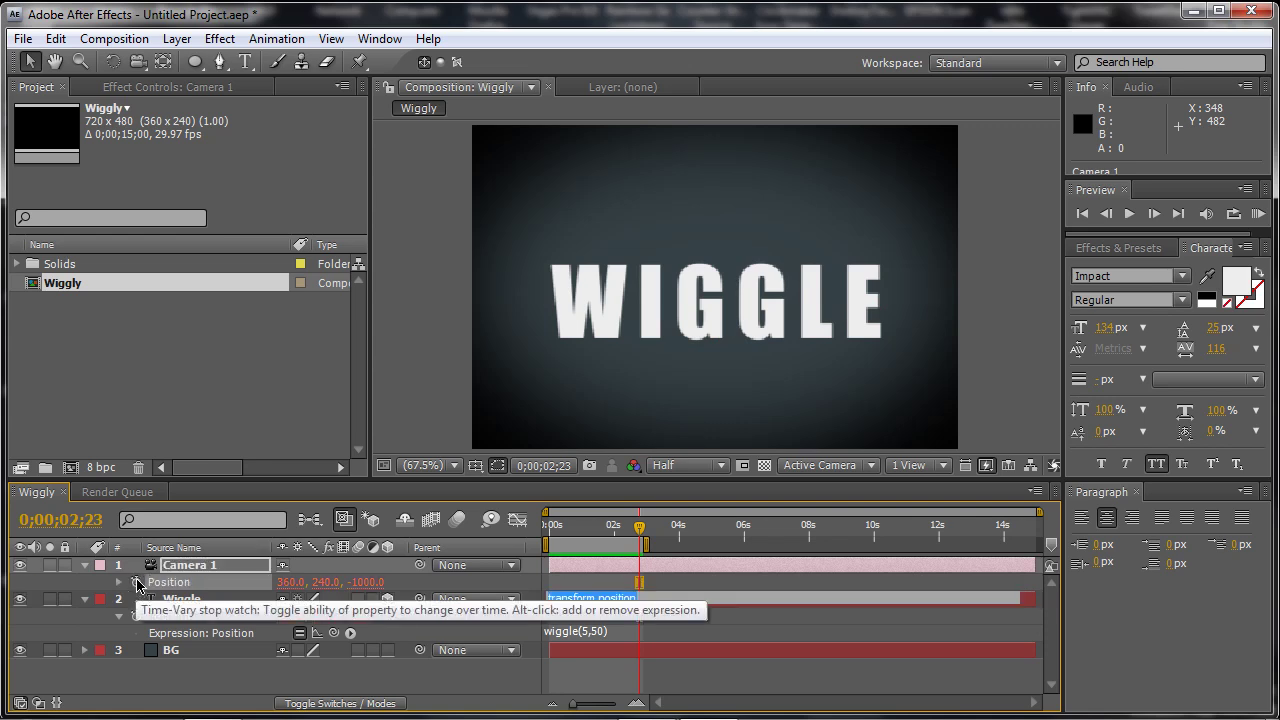
key("ctrl+v")
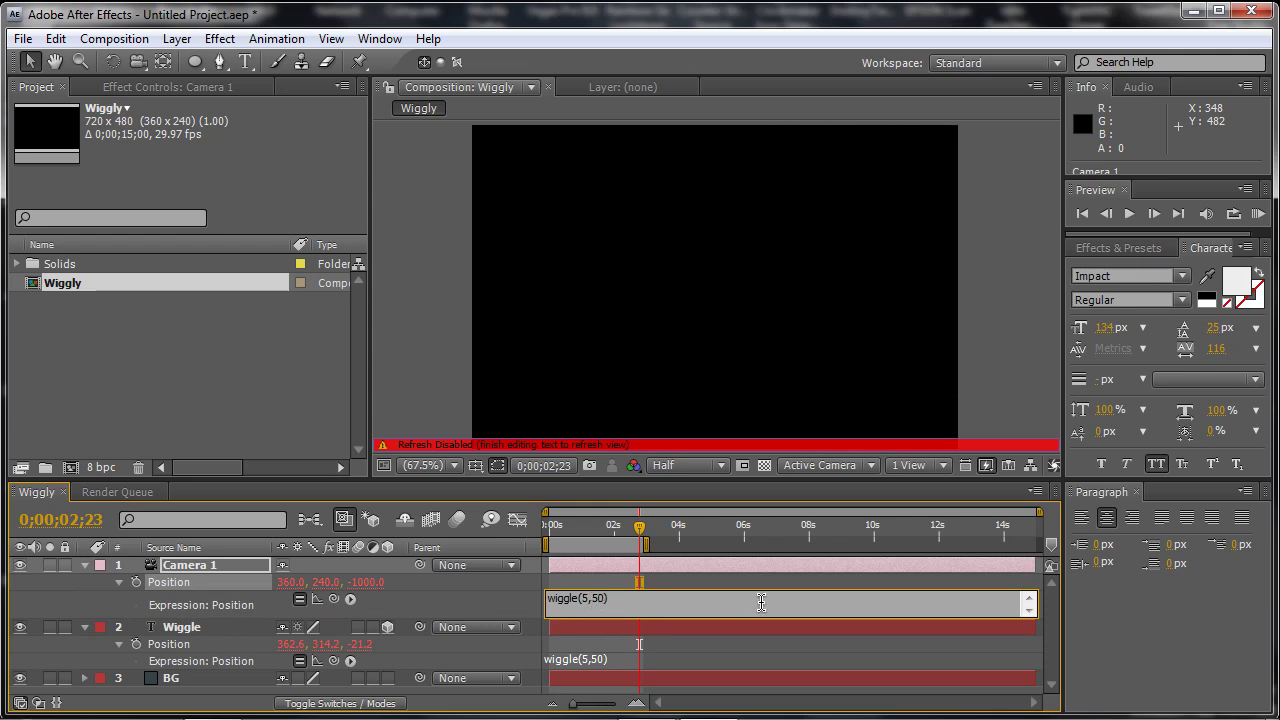
double_click(598, 598)
type("100")
key("KP_Enter")
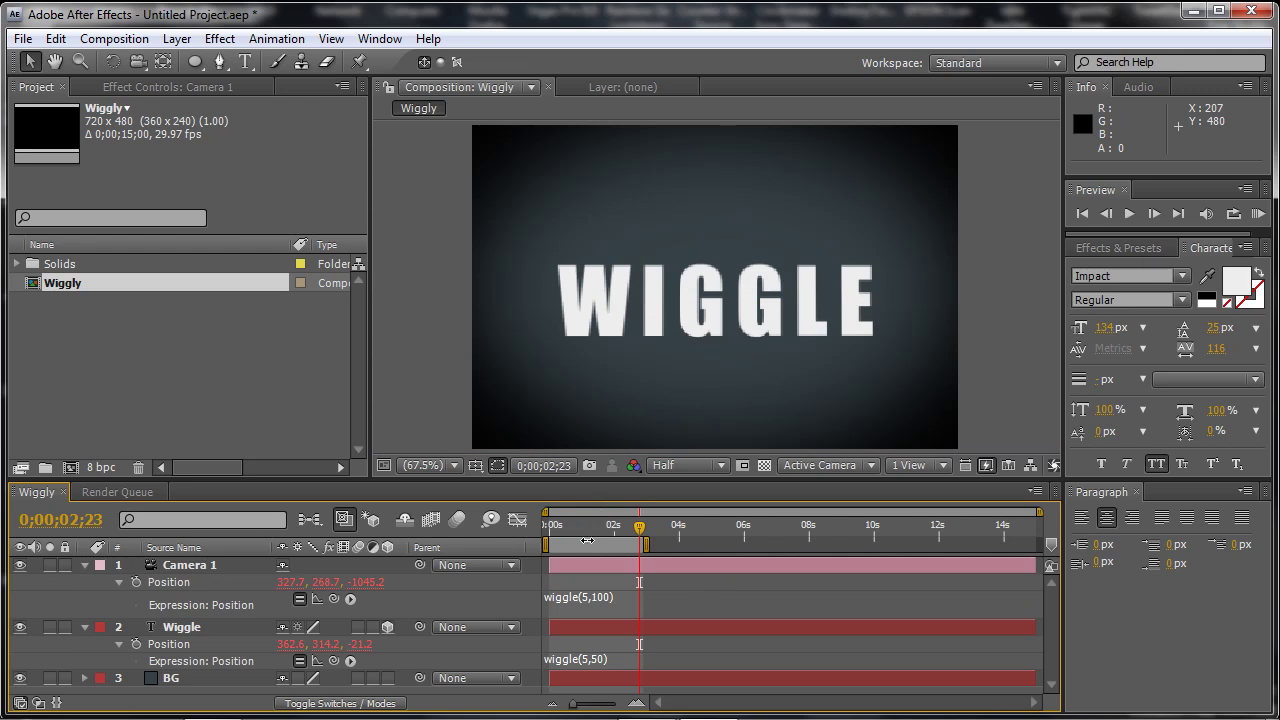
Preview the combined motion and slow the text's expression to wiggle(2,50)
left_click(1257, 214)
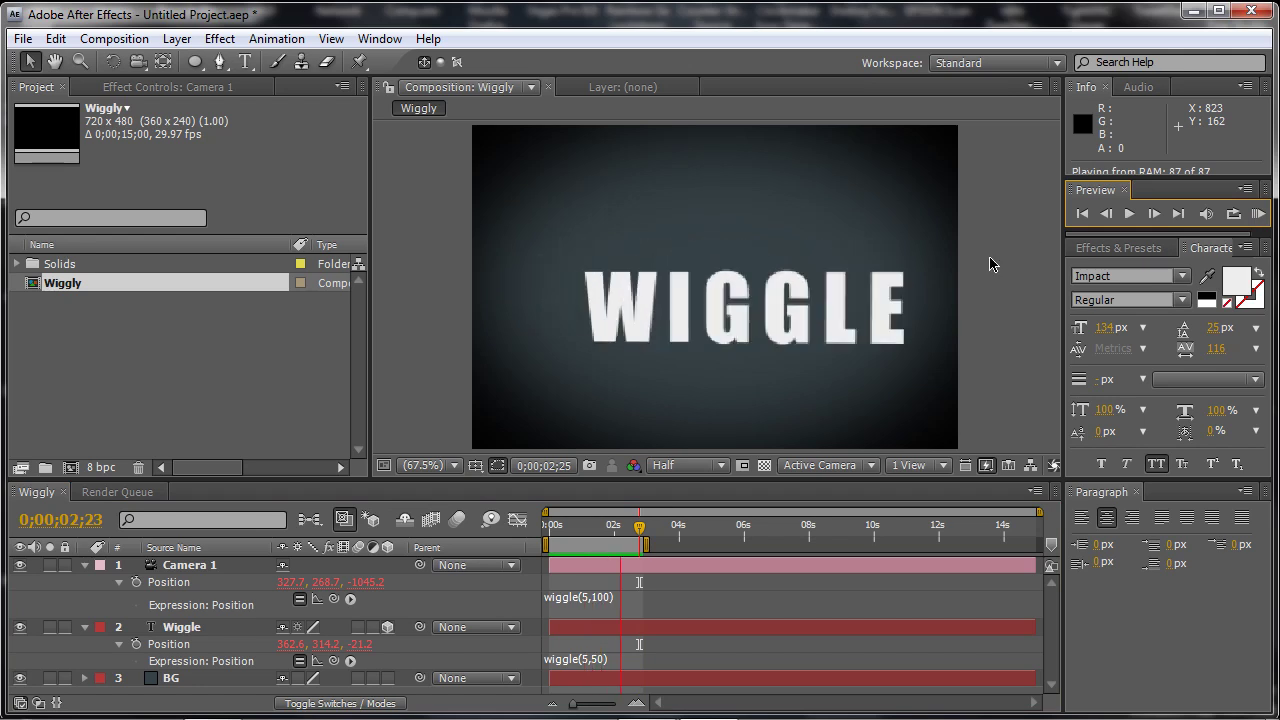
left_click(585, 663)
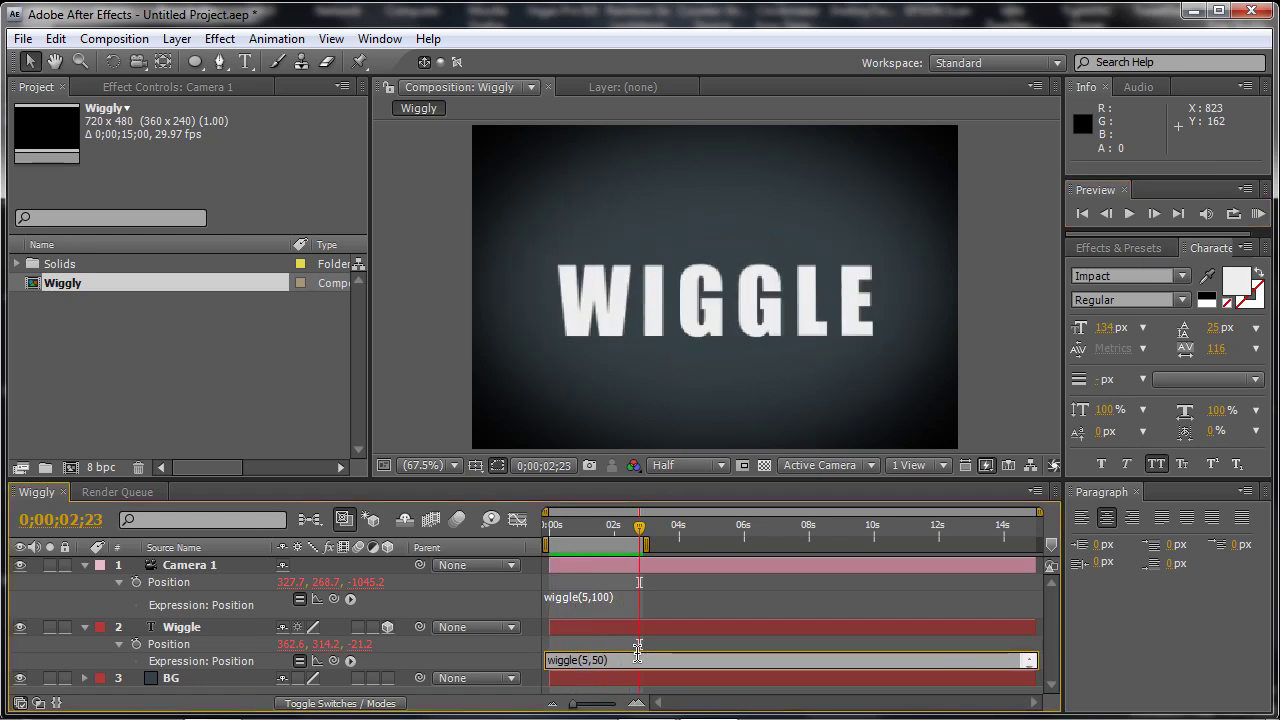
key("BackSpace")
type("2")
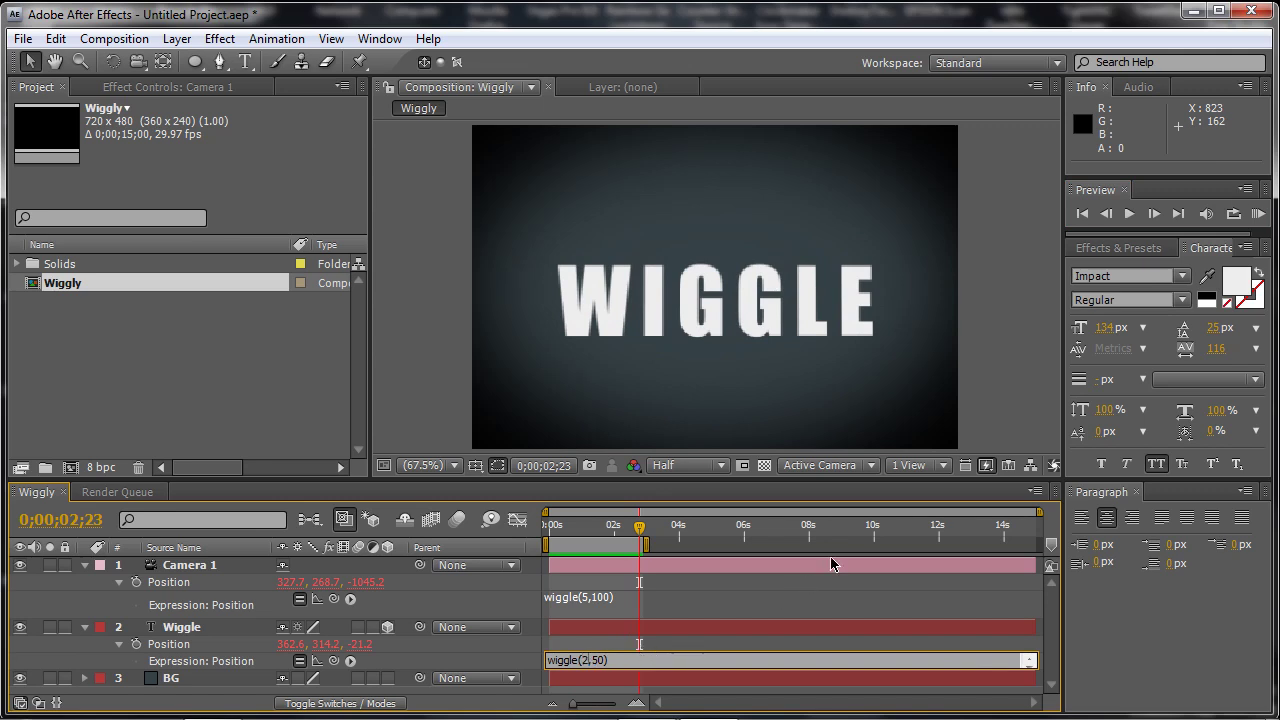
left_click(1258, 213)
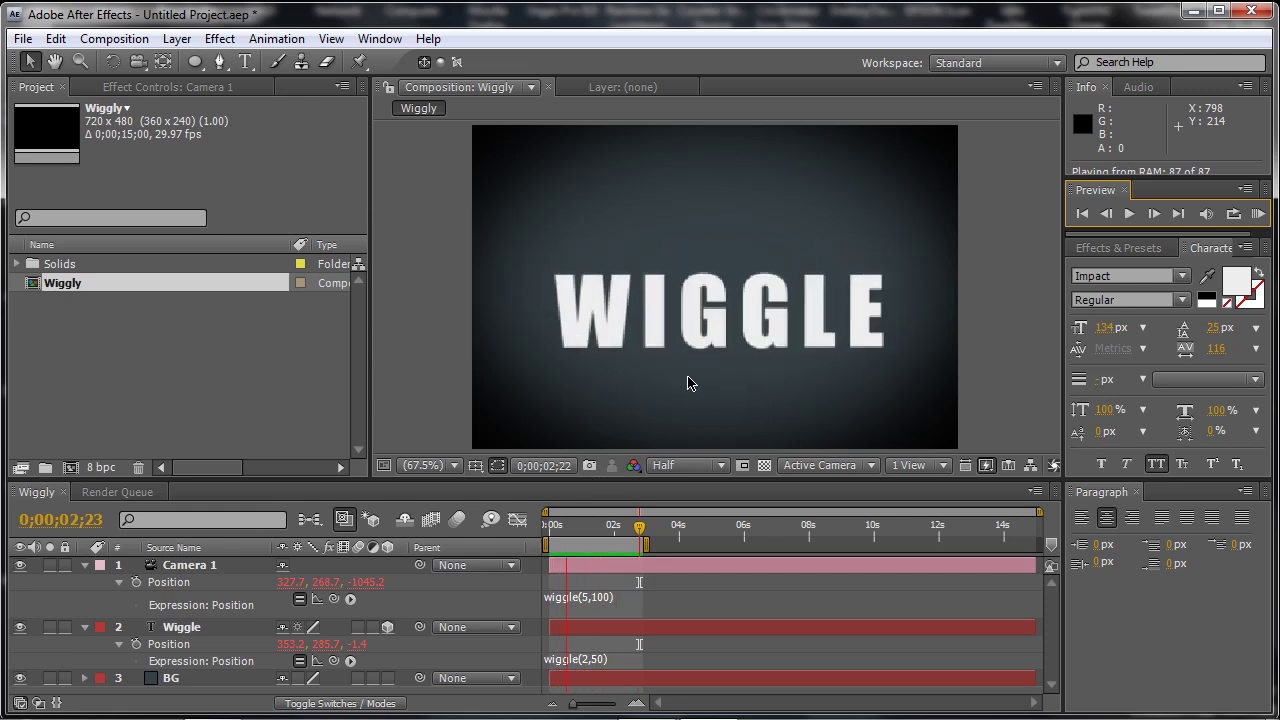
Maximize the Composition panel with the ` key to watch the WIGGLE text and camera shake play back
key("grave")
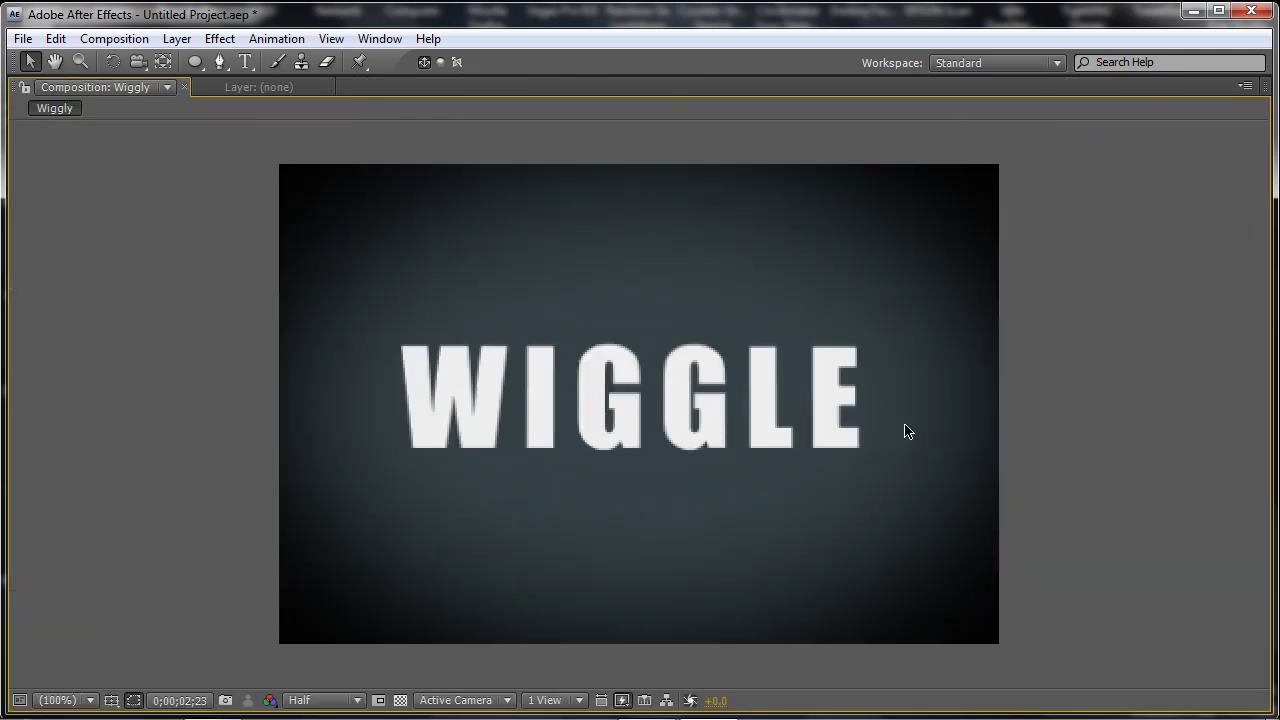